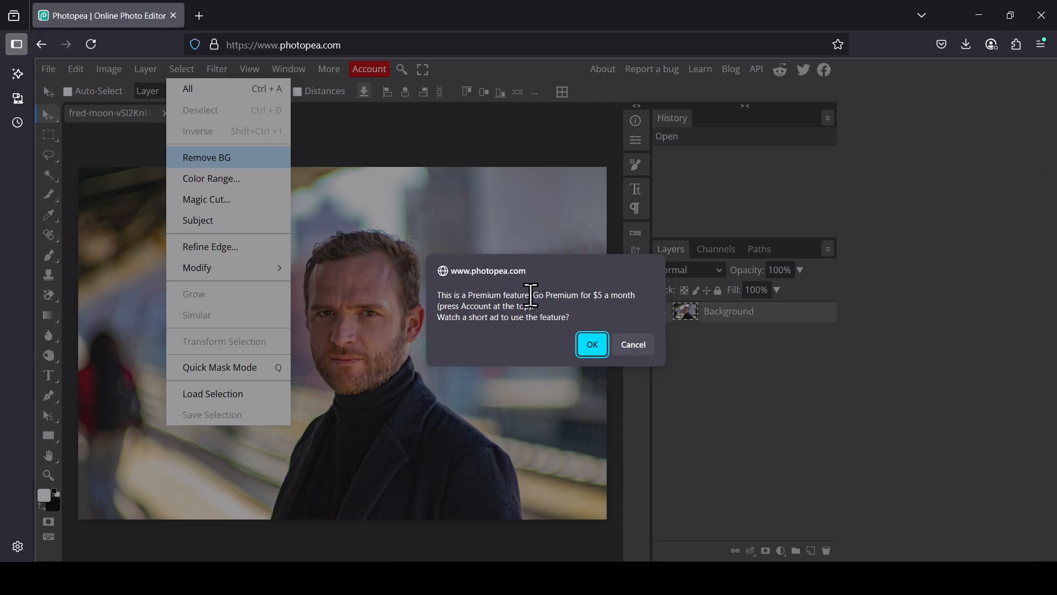
# Remove the photo's background, accepting the short ad, and apply the resulting raster mask to the layer
pyautogui.click(600, 349)
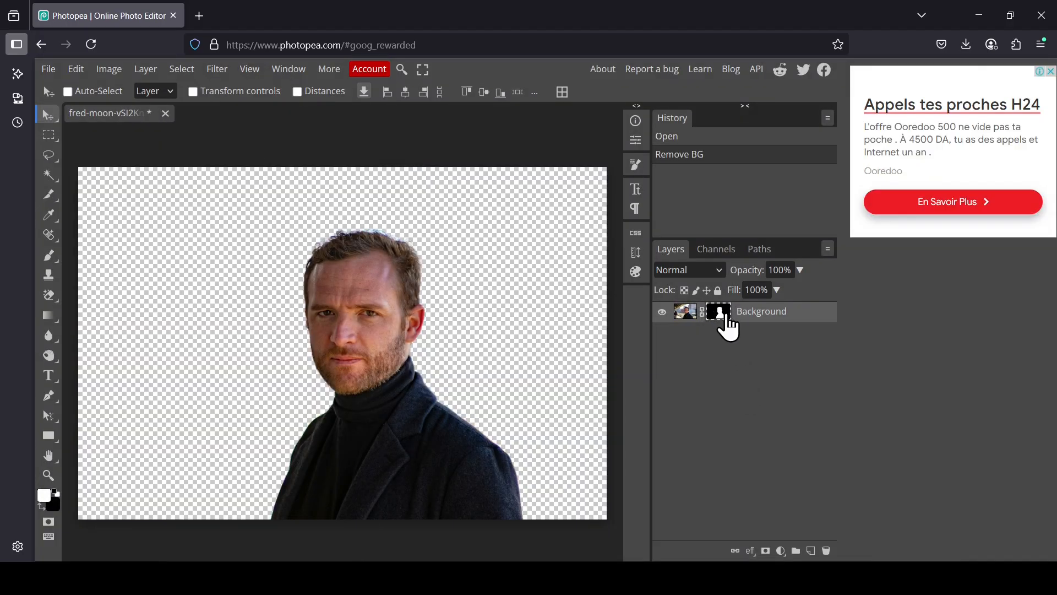
pyautogui.rightClick(723, 321)
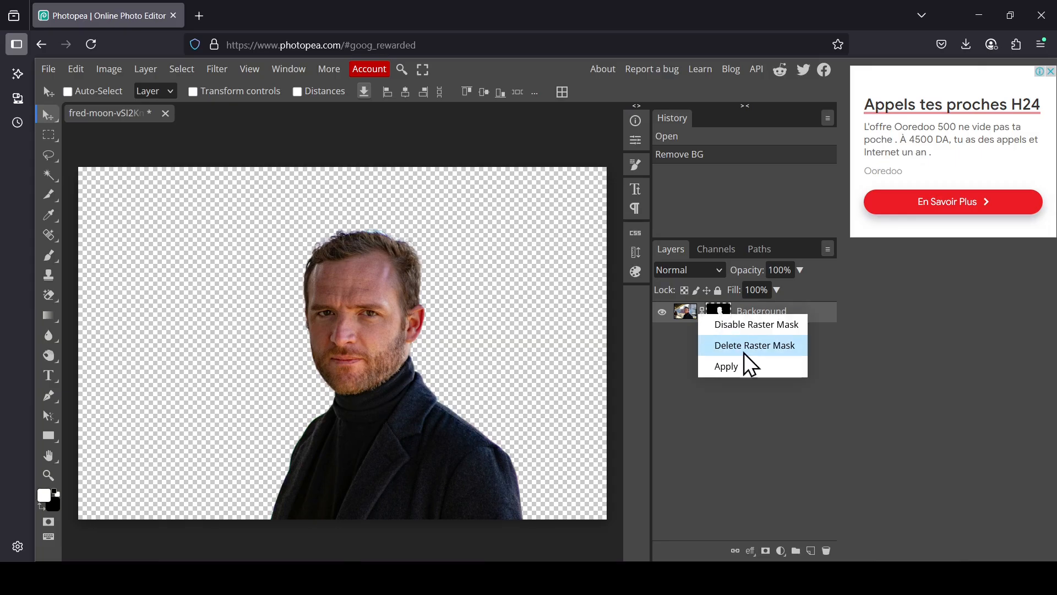
pyautogui.click(756, 373)
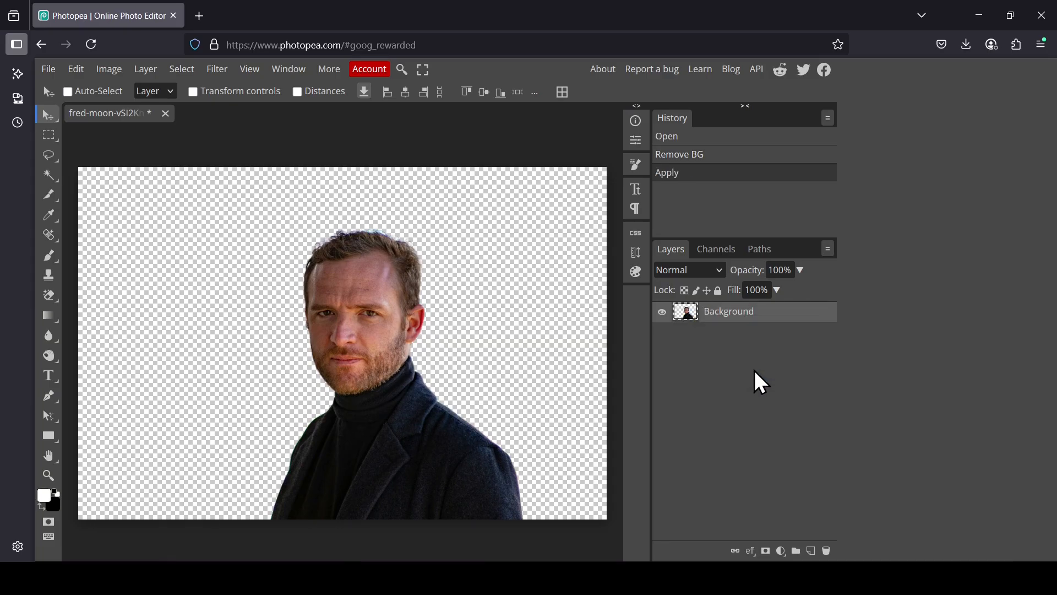
# Add a new empty layer beneath the man's cutout and set the background colour to grey #969696
pyautogui.click(811, 552)
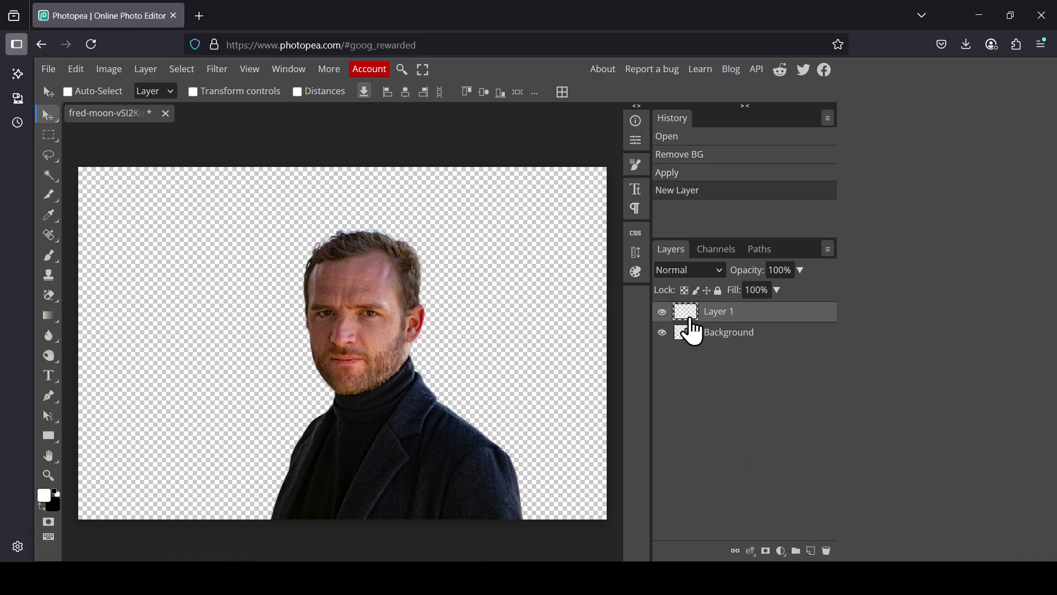
pyautogui.moveTo(689, 315); pyautogui.dragTo(693, 354)
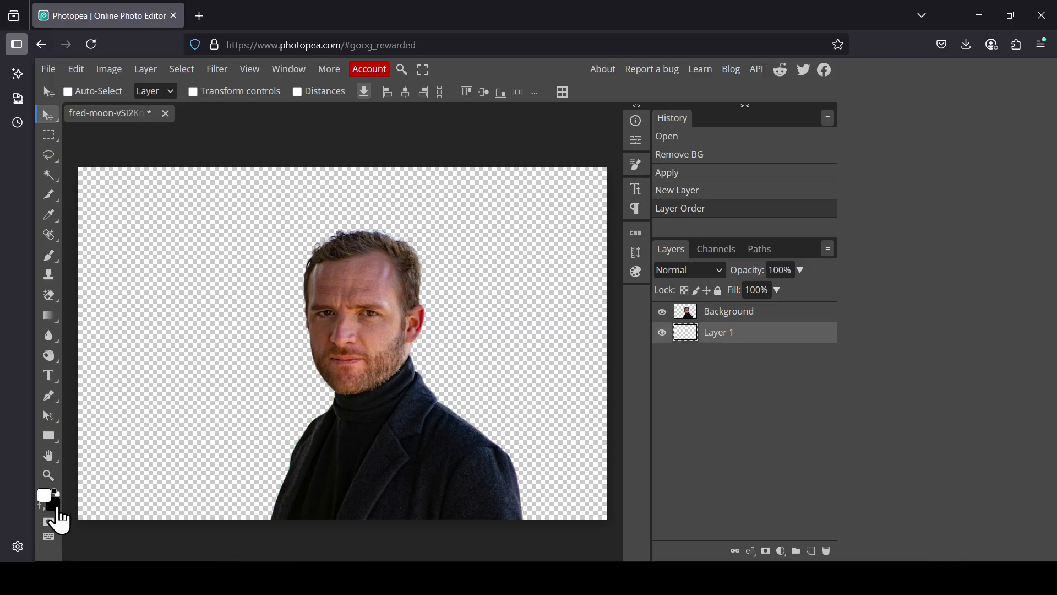
pyautogui.click(55, 506)
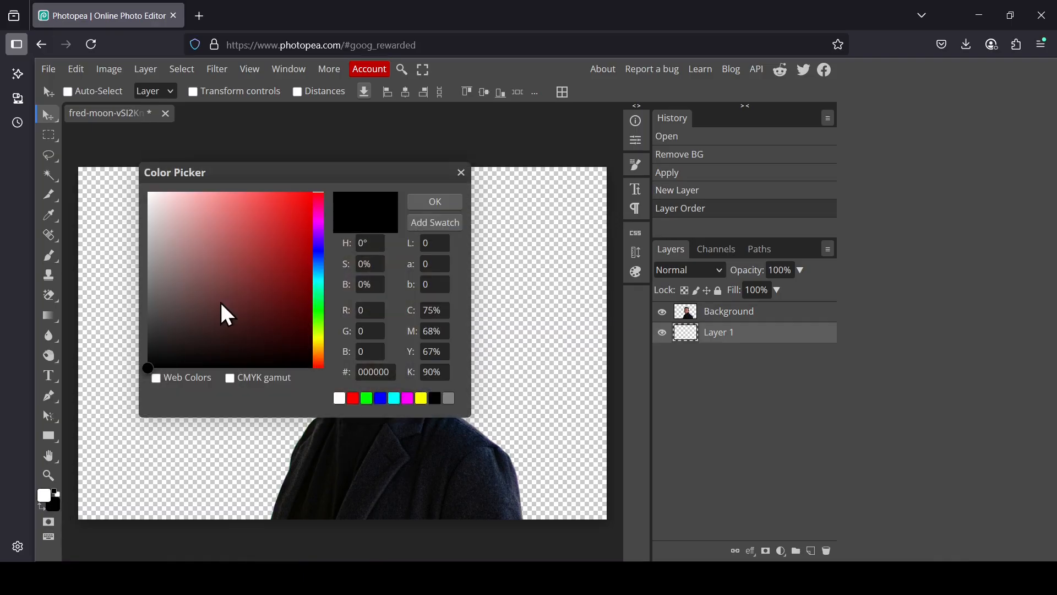
pyautogui.moveTo(186, 269); pyautogui.dragTo(145, 268)
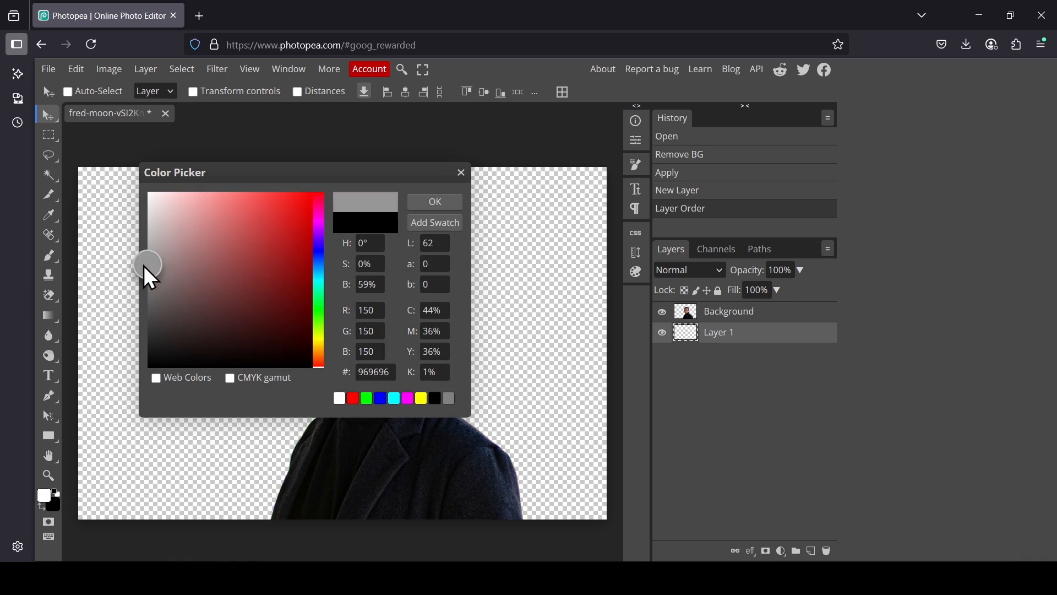
pyautogui.click(420, 203)
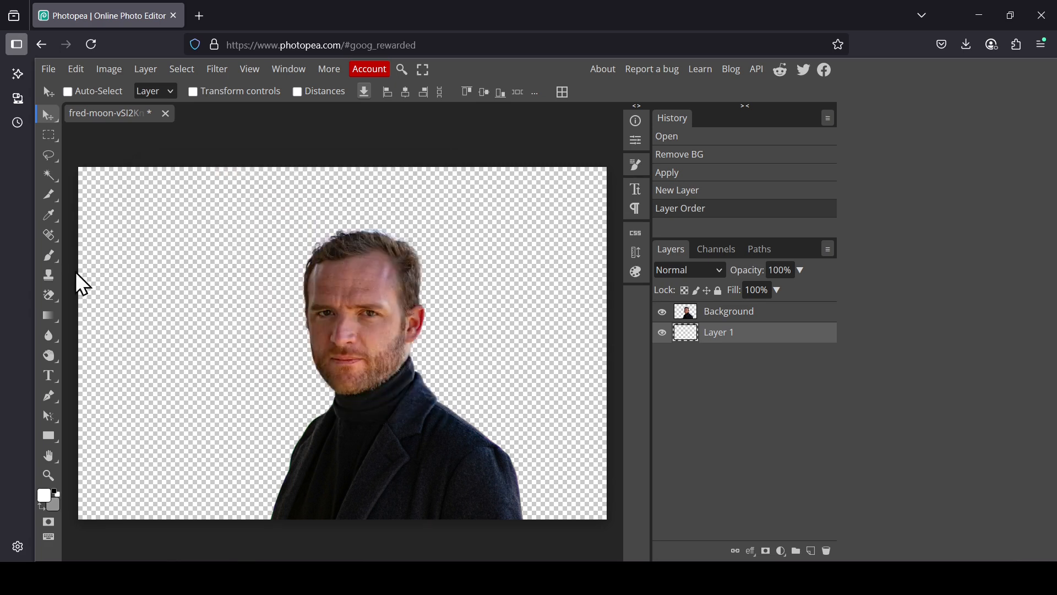
# Fill the new layer with a radial white-to-grey gradient running from the man's face past the canvas's lower-right corner
pyautogui.rightClick(55, 318)
pyautogui.click(125, 316)
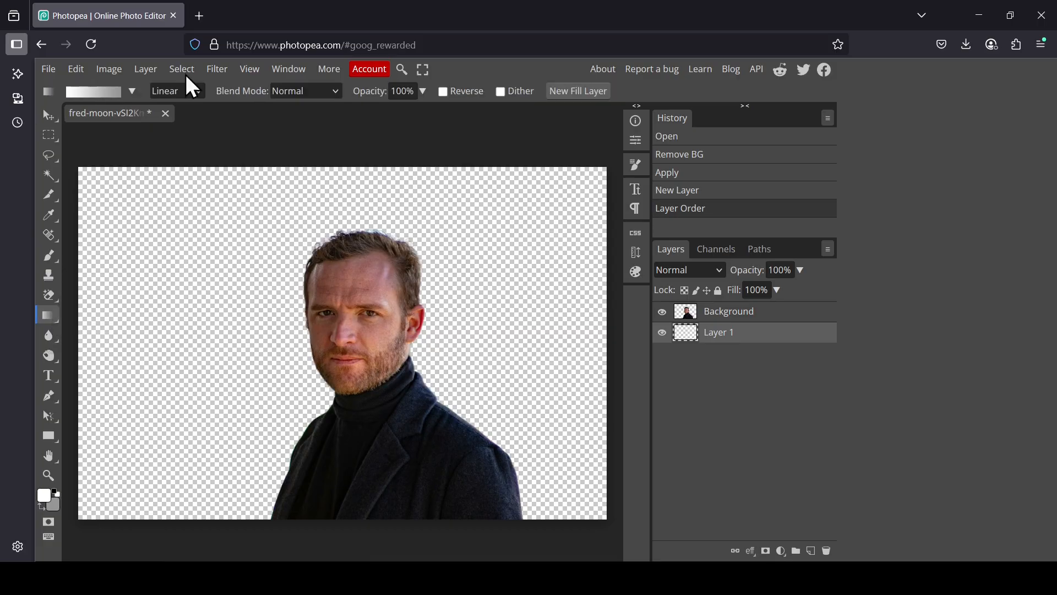
pyautogui.click(194, 100)
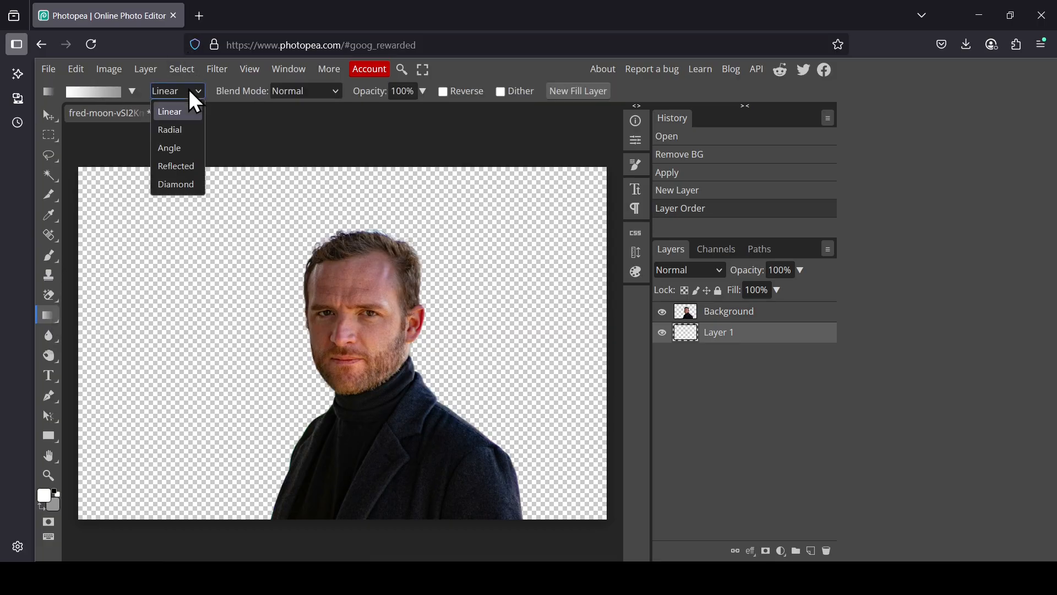
pyautogui.click(182, 132)
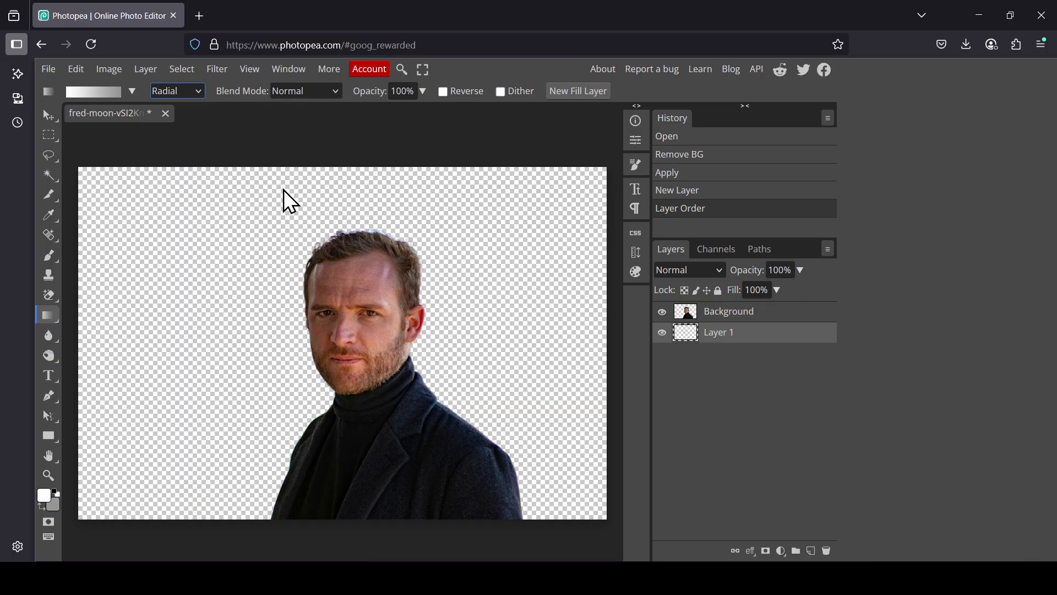
pyautogui.moveTo(359, 337); pyautogui.dragTo(609, 532)
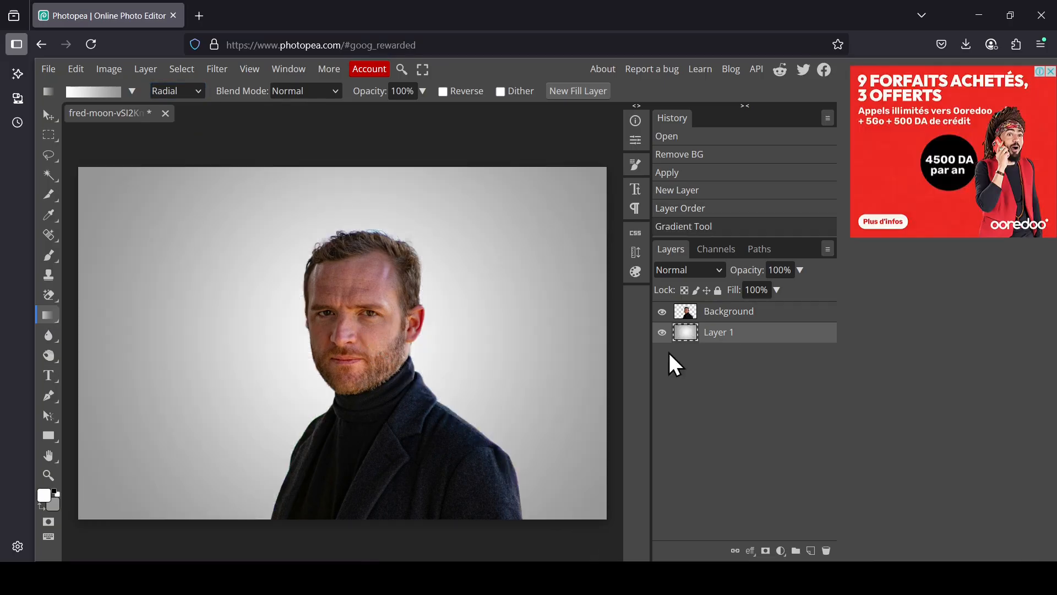
# Scale the man's cutout layer to 114.95% and reposition it at about X 1112 px, Y 725 px, hiding the transform controls when finished
pyautogui.click(687, 319)
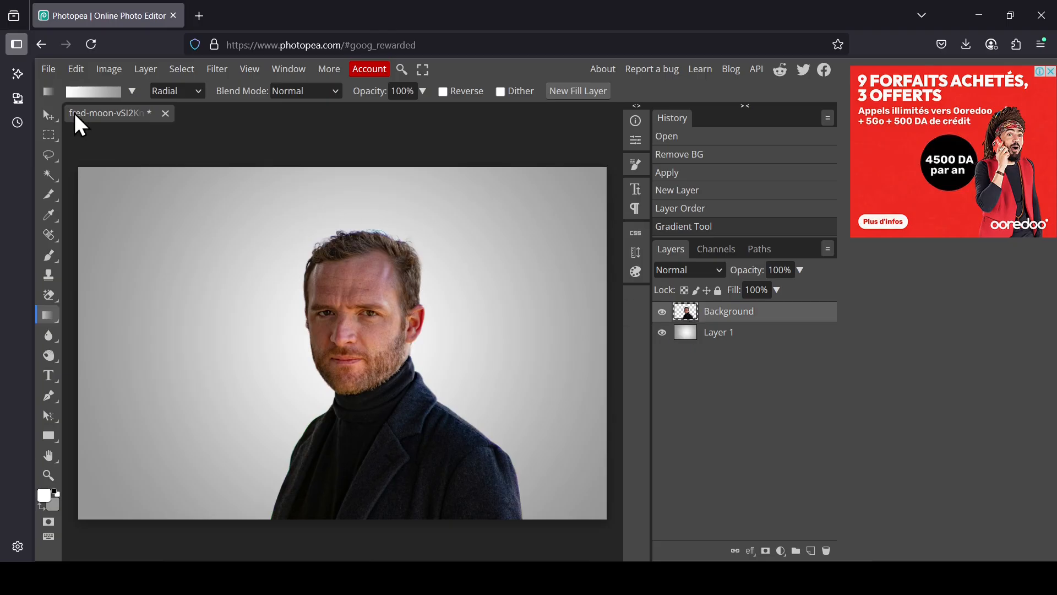
pyautogui.click(53, 113)
pyautogui.click(244, 93)
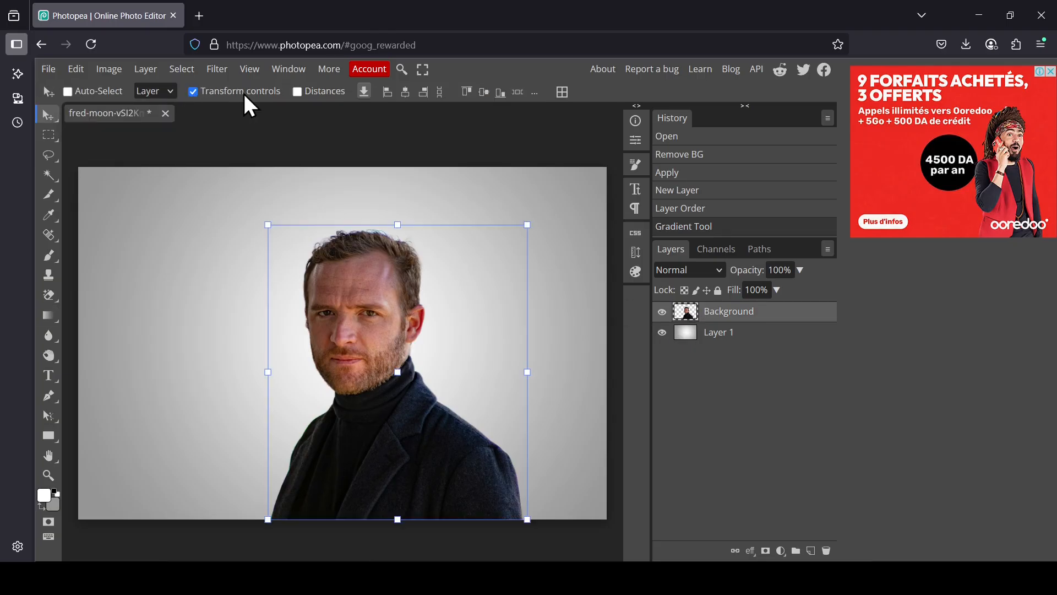
pyautogui.click(459, 227)
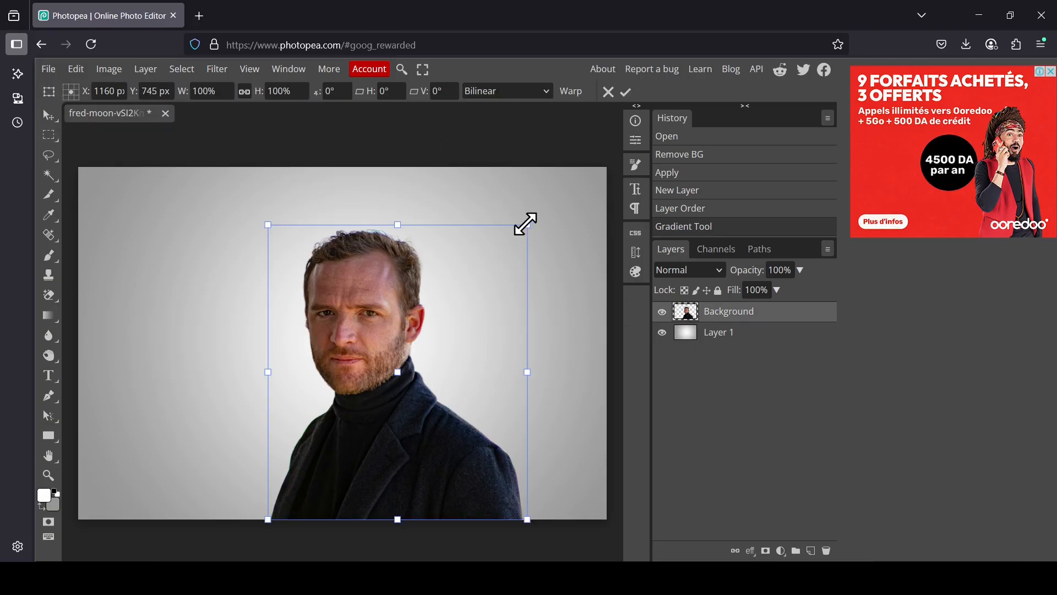
pyautogui.moveTo(527, 225); pyautogui.dragTo(566, 180)
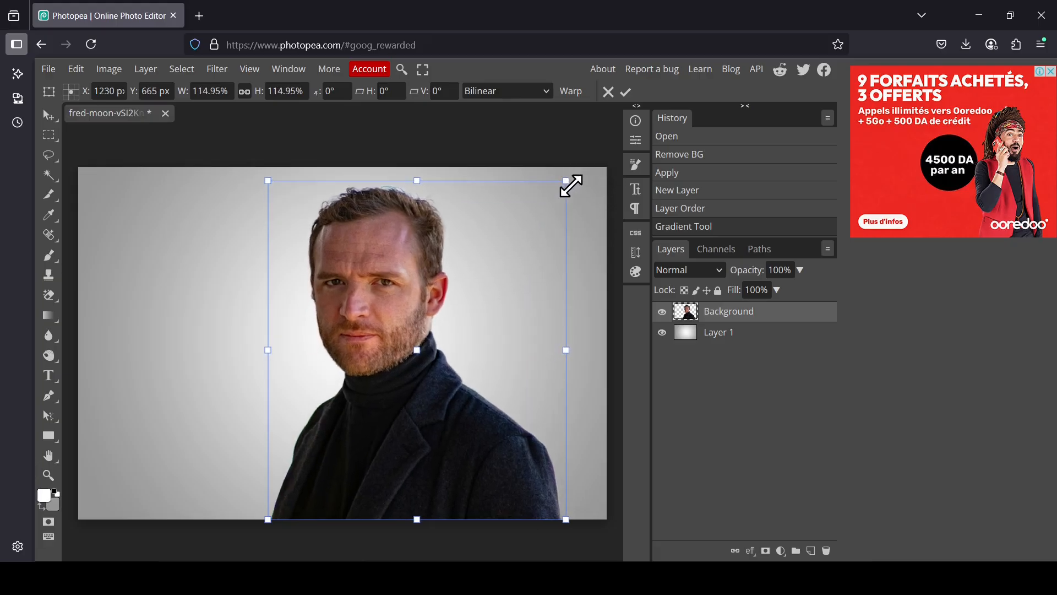
pyautogui.moveTo(487, 256); pyautogui.dragTo(457, 279)
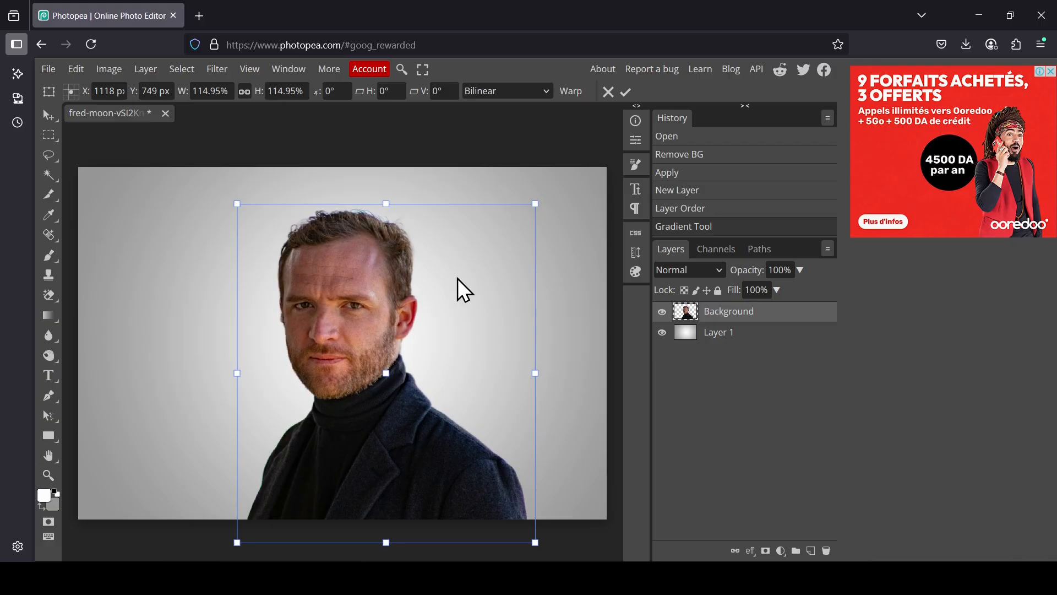
pyautogui.moveTo(463, 291); pyautogui.dragTo(461, 284)
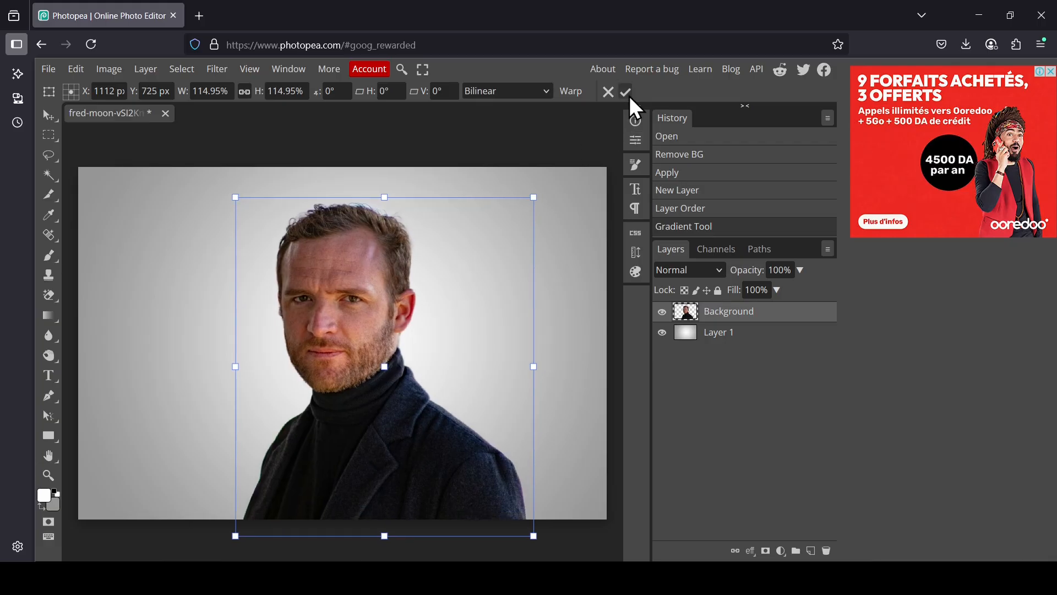
pyautogui.click(630, 98)
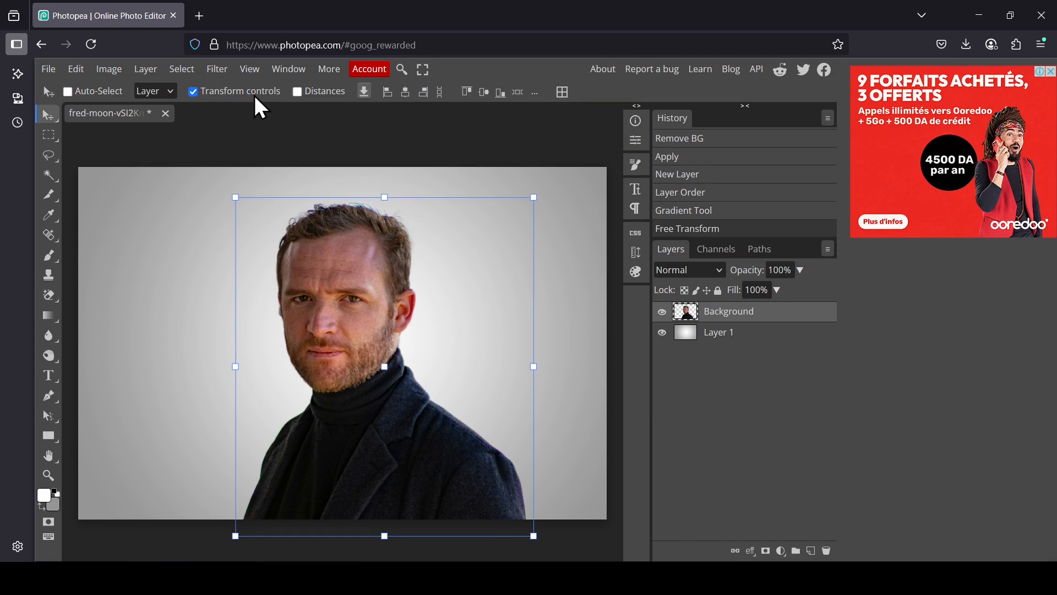
pyautogui.click(254, 94)
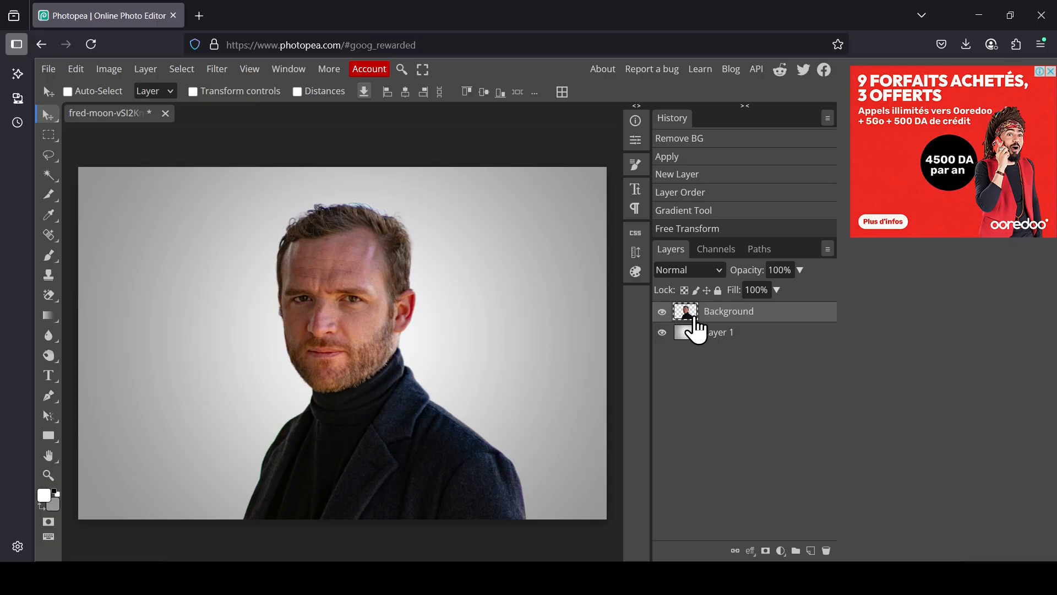
# Duplicate the man's cutout layer and name the copy "Liquify"
pyautogui.rightClick(695, 329)
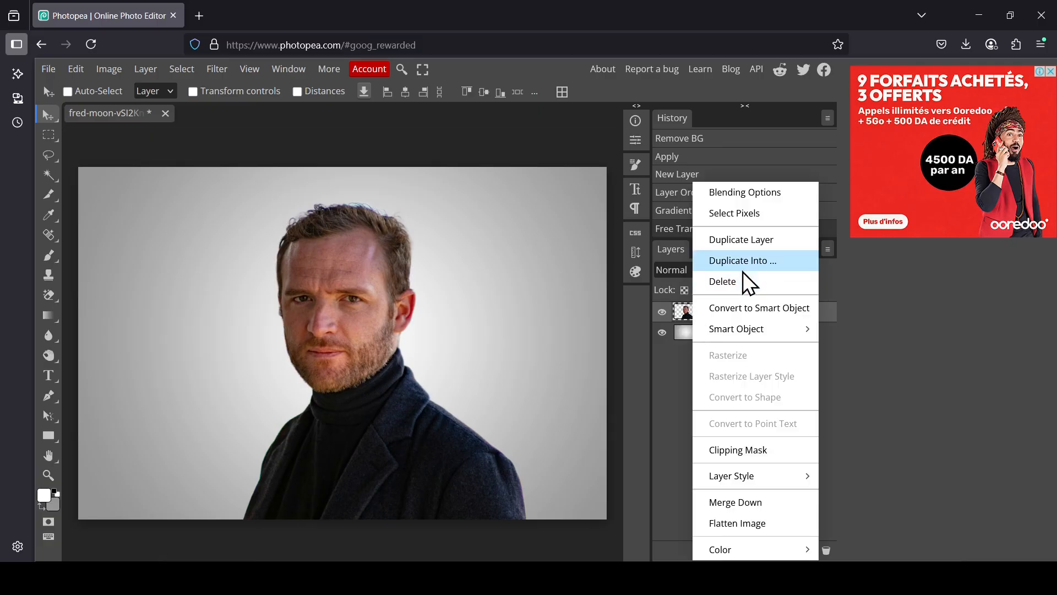
pyautogui.click(741, 239)
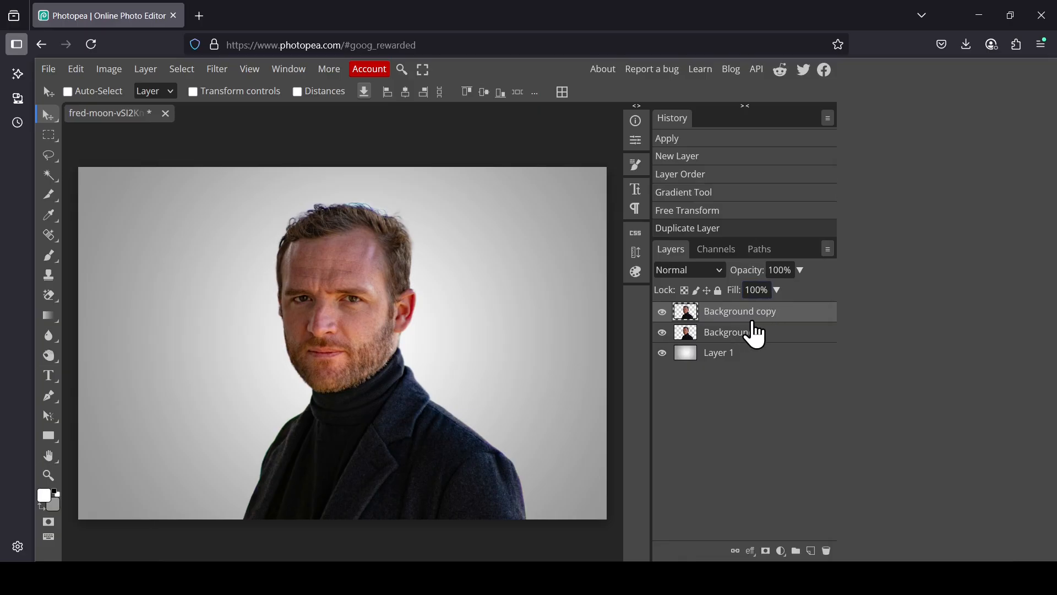
pyautogui.doubleClick(753, 315)
pyautogui.write('Liquify')
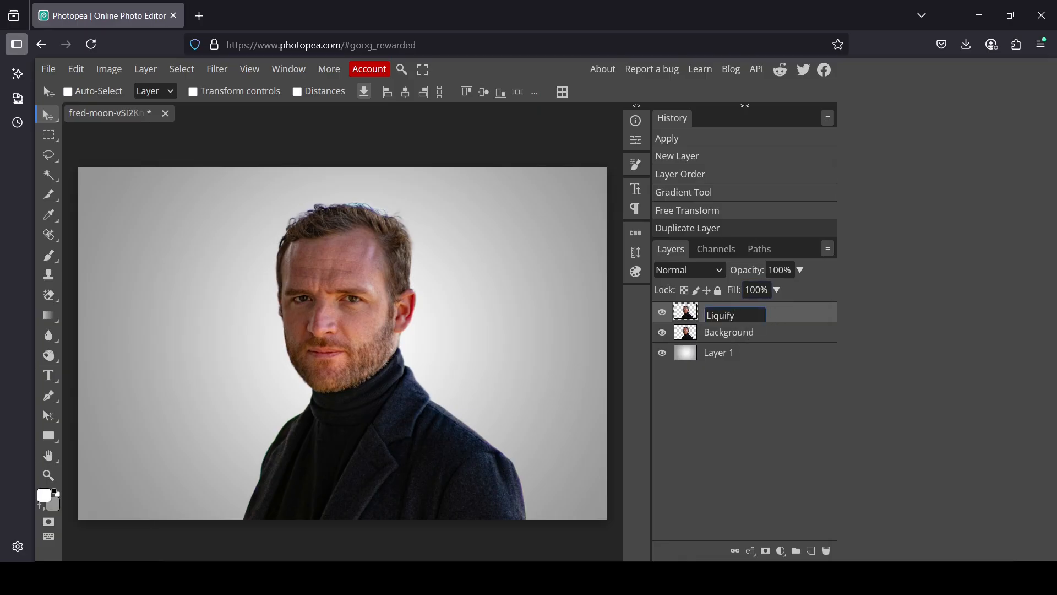
pyautogui.press('Return')
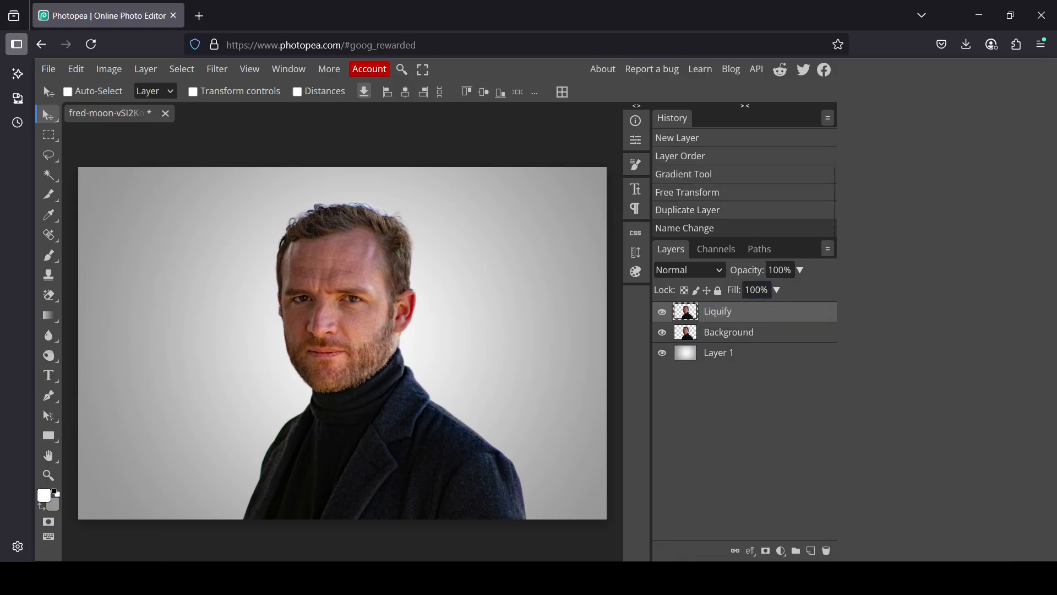
# Rename the lower cutout layer "Original" and hide it
pyautogui.click(739, 337)
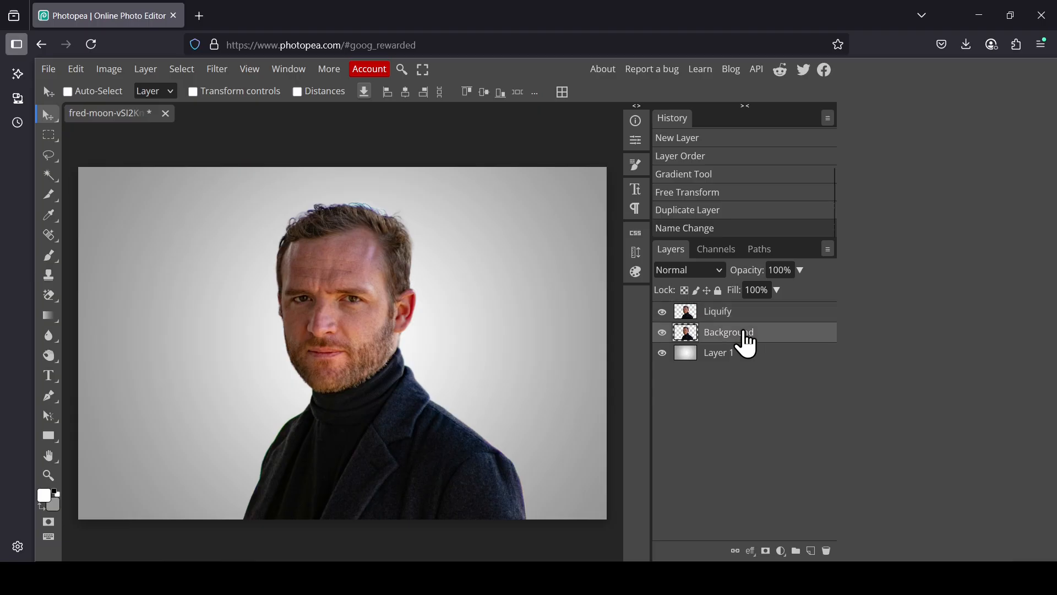
pyautogui.doubleClick(742, 334)
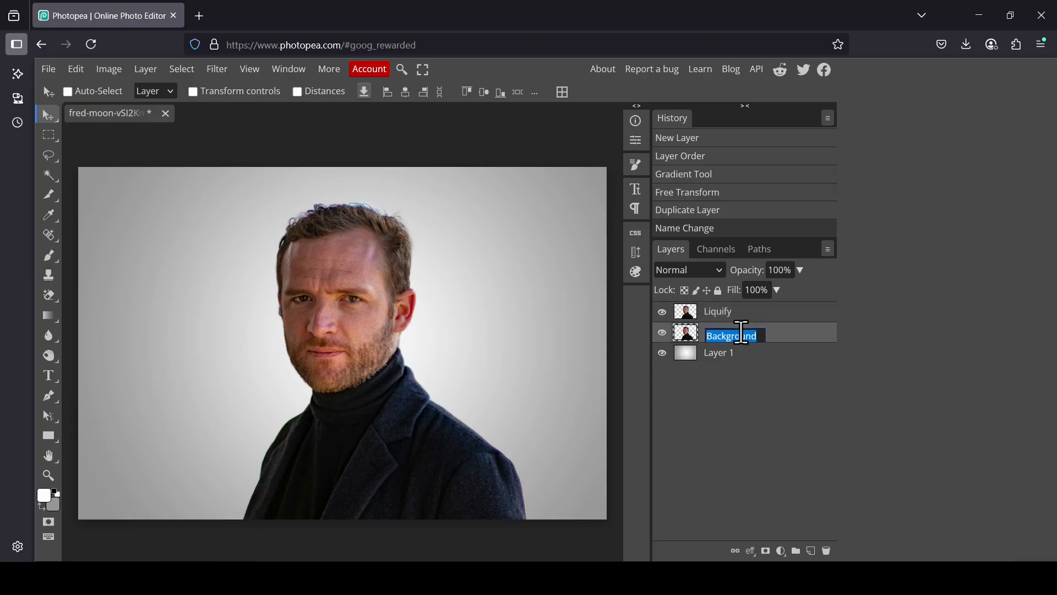
pyautogui.write('Original')
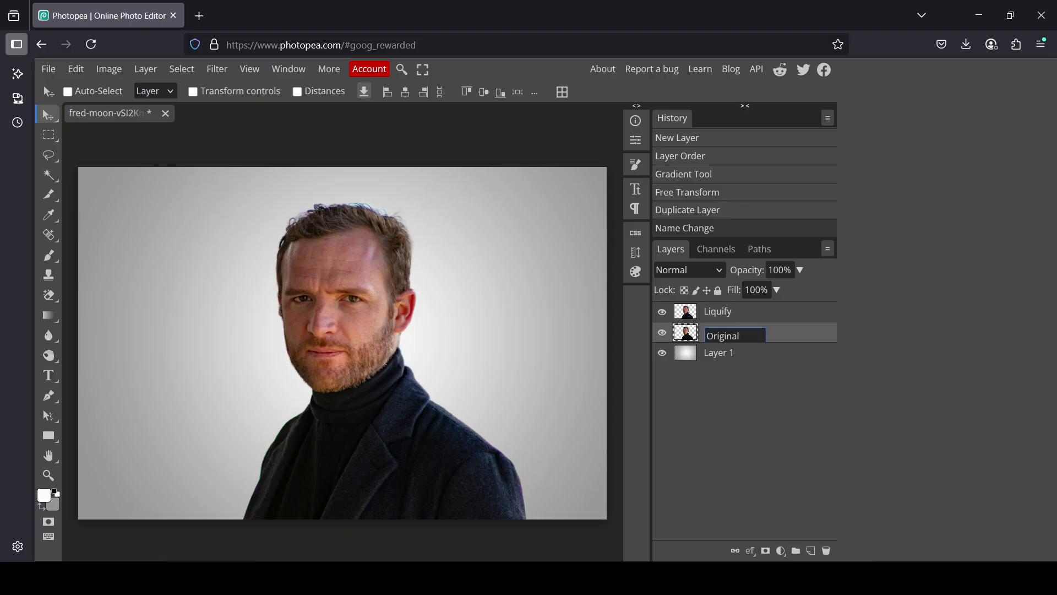
pyautogui.press('Return')
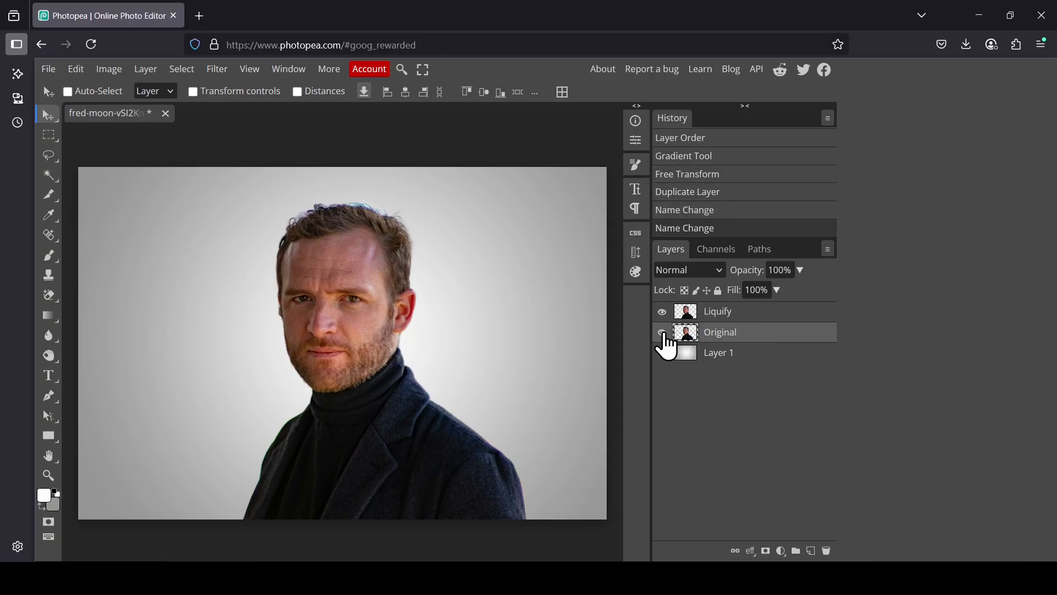
pyautogui.click(663, 332)
# Open the Liquify filter on the Liquify layer and set the brush size to 456
pyautogui.click(690, 313)
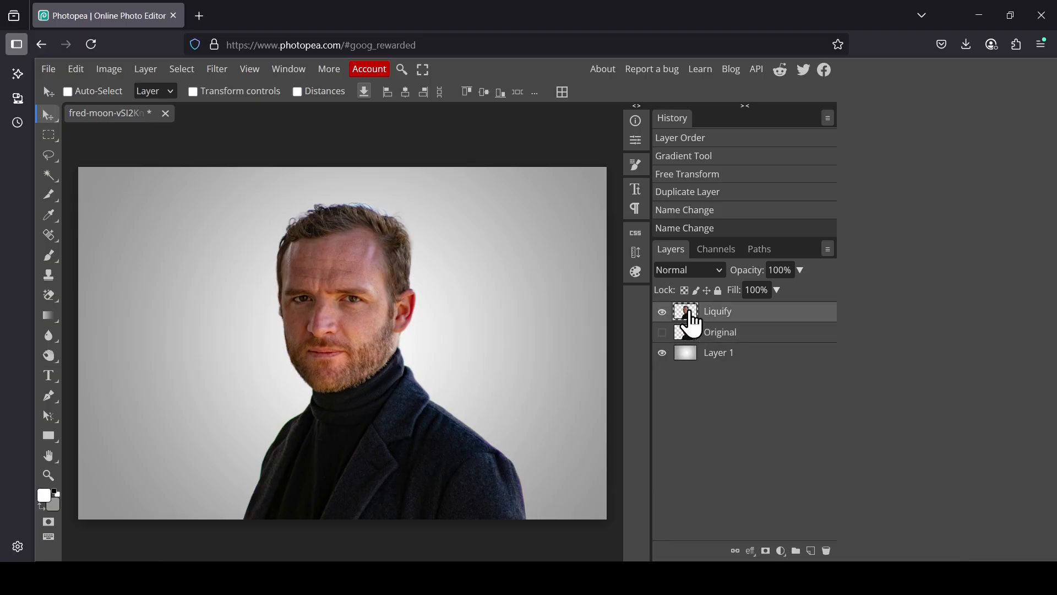
pyautogui.click(218, 69)
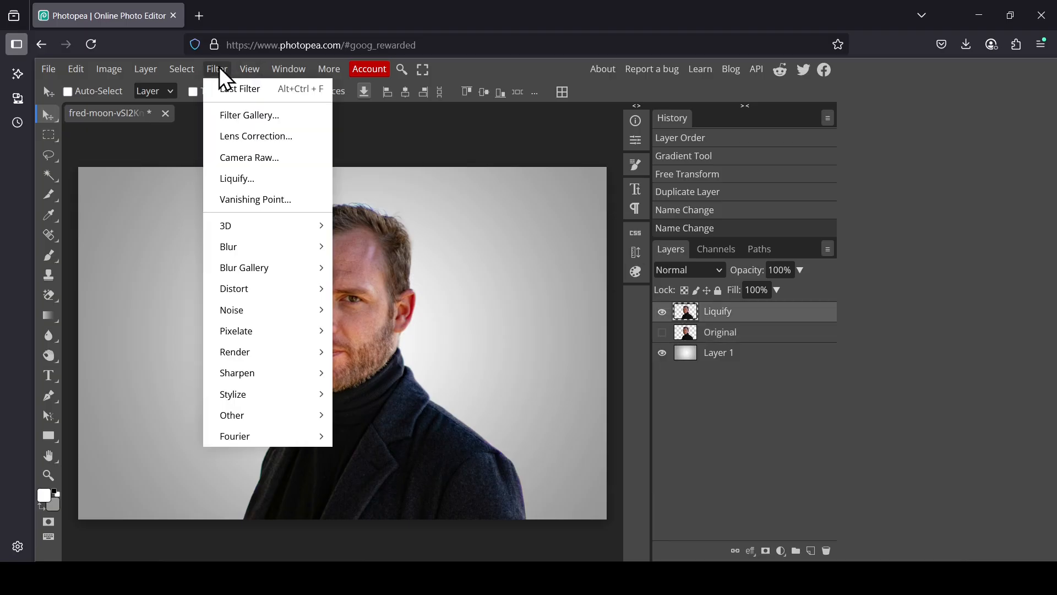
pyautogui.click(256, 178)
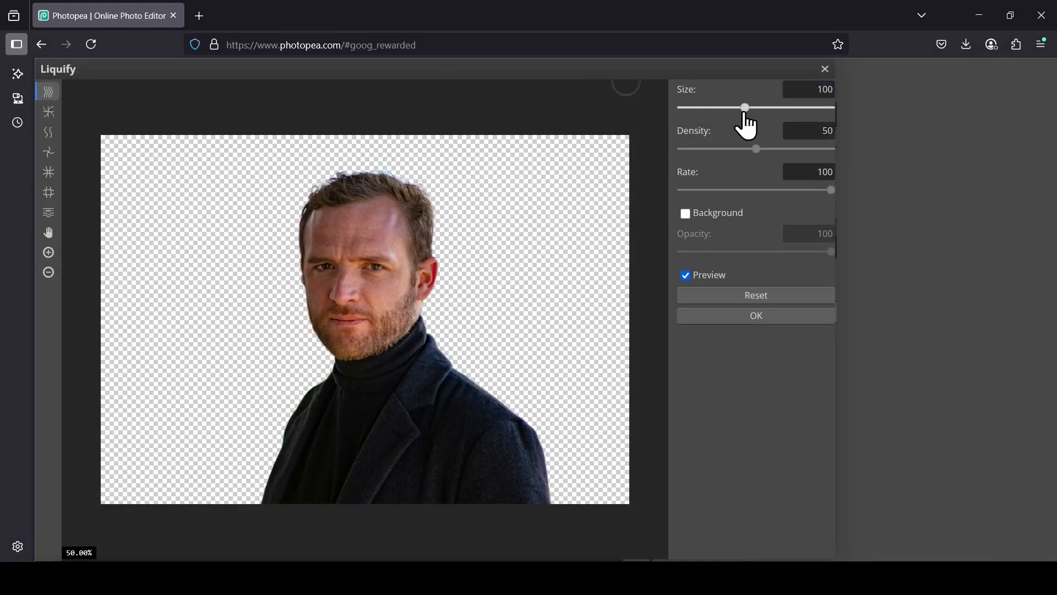
pyautogui.moveTo(744, 113); pyautogui.dragTo(795, 115)
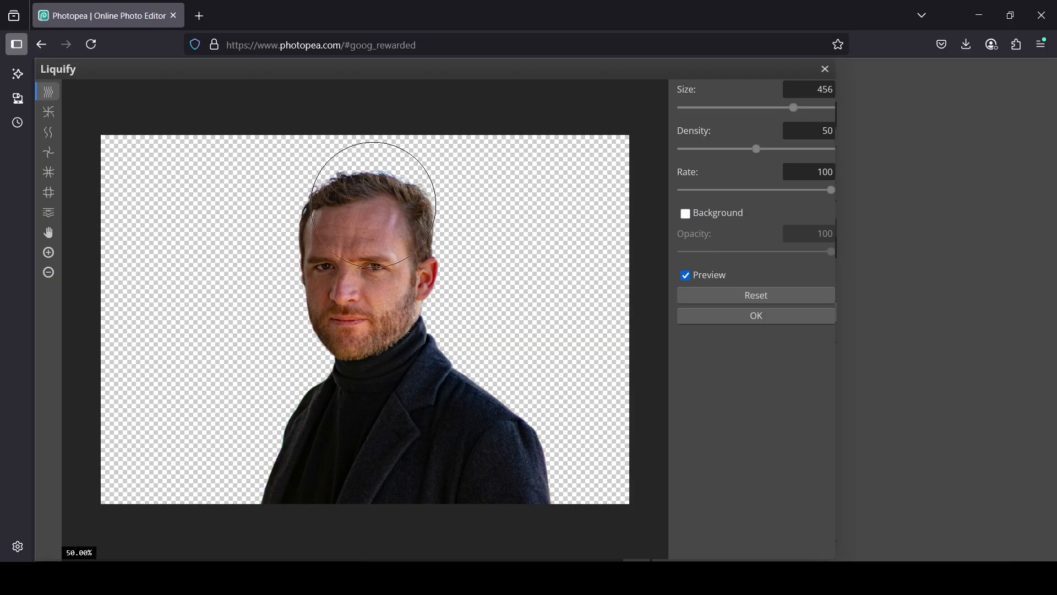
# Smear the man's head, neck and coat up and out past the canvas's right edge with long warp strokes, then apply the Liquify filter
pyautogui.moveTo(378, 184); pyautogui.dragTo(503, 108)
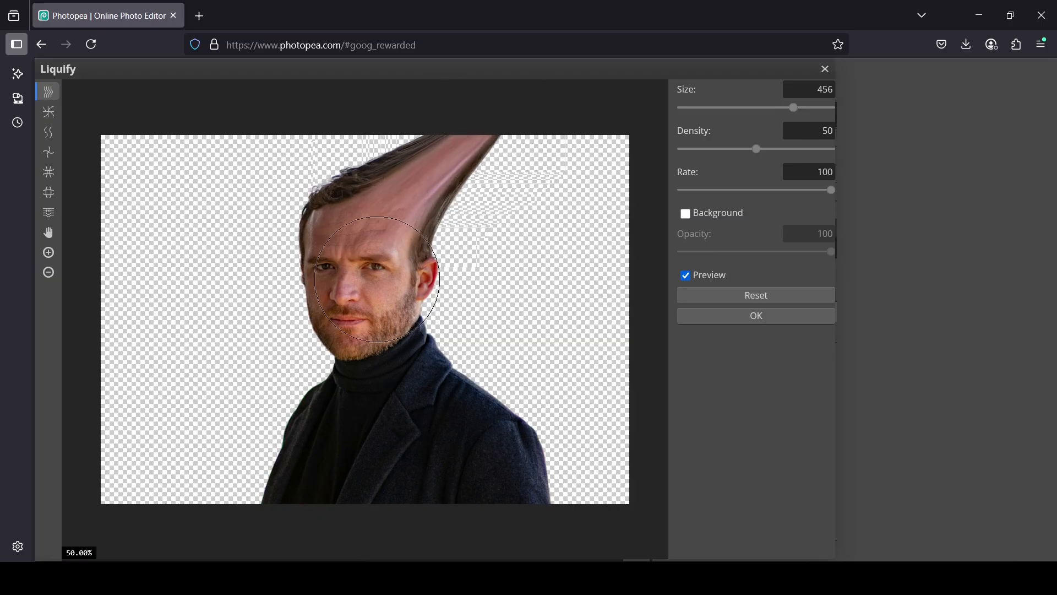
pyautogui.moveTo(381, 281)
pyautogui.mouseDown()
pyautogui.moveTo(466, 210)
pyautogui.moveTo(618, 118)
pyautogui.mouseUp()
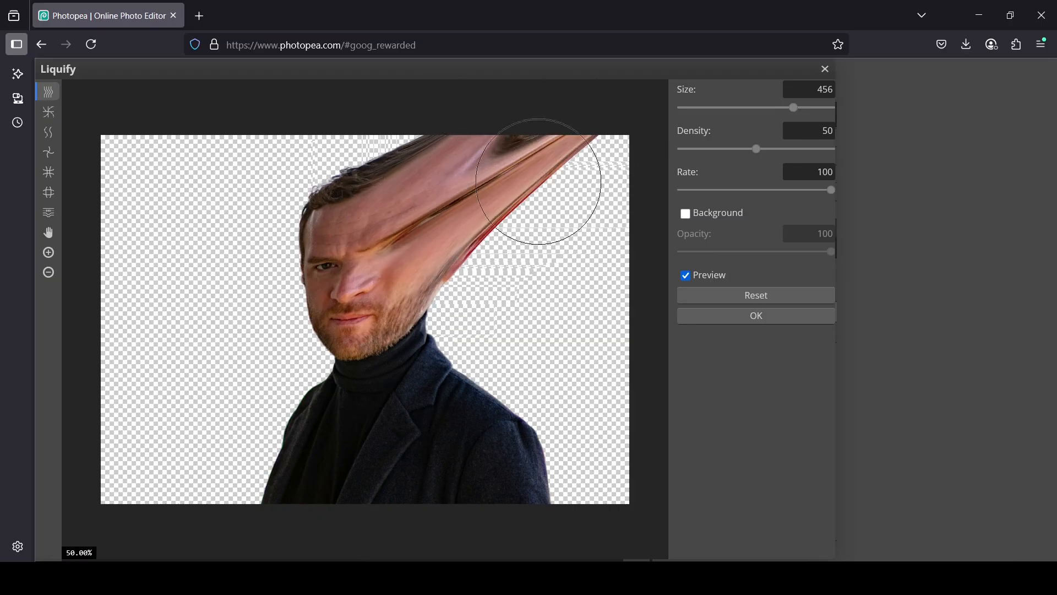
pyautogui.moveTo(464, 287); pyautogui.dragTo(667, 160)
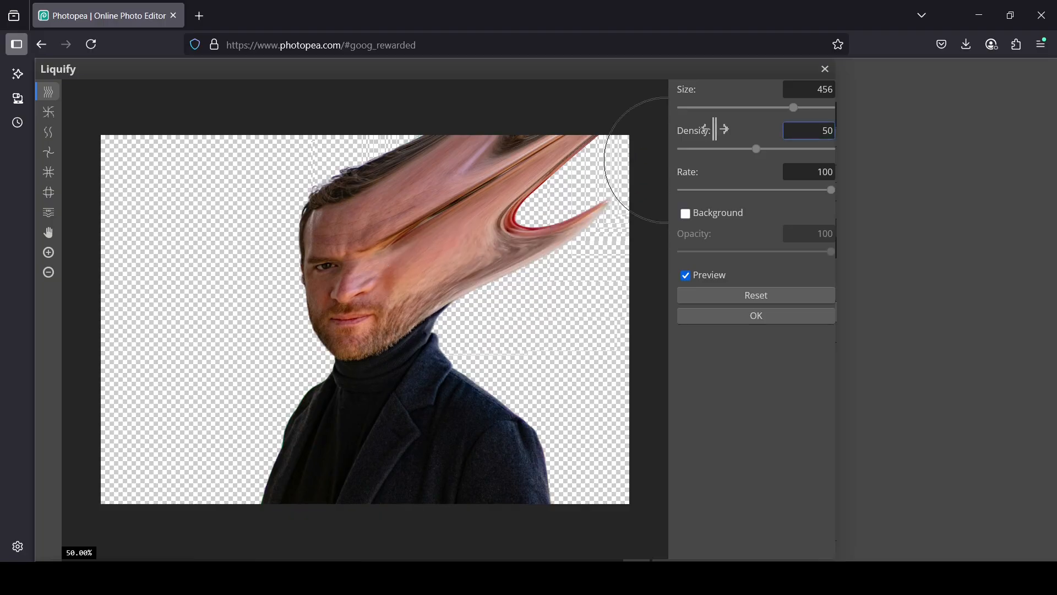
pyautogui.moveTo(517, 241); pyautogui.dragTo(633, 149)
pyautogui.moveTo(436, 307); pyautogui.dragTo(642, 225)
pyautogui.moveTo(440, 372); pyautogui.dragTo(636, 265)
pyautogui.moveTo(485, 425); pyautogui.dragTo(628, 362)
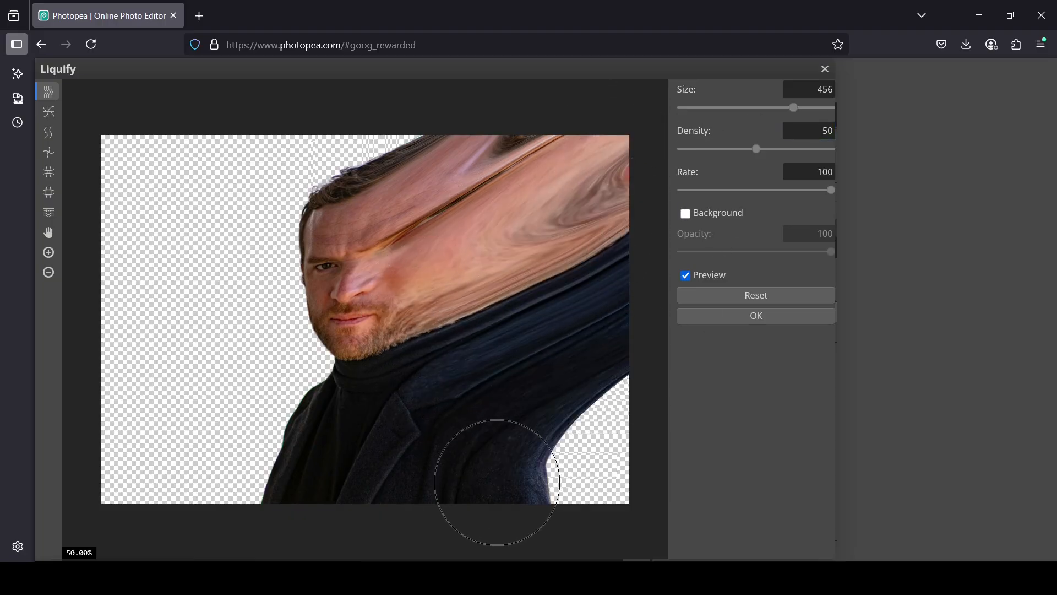
pyautogui.moveTo(497, 483); pyautogui.dragTo(628, 446)
pyautogui.moveTo(512, 486)
pyautogui.mouseDown()
pyautogui.moveTo(615, 484)
pyautogui.moveTo(636, 427)
pyautogui.mouseUp()
pyautogui.moveTo(451, 195); pyautogui.dragTo(664, 97)
pyautogui.moveTo(440, 229); pyautogui.dragTo(623, 160)
pyautogui.moveTo(471, 203); pyautogui.dragTo(570, 175)
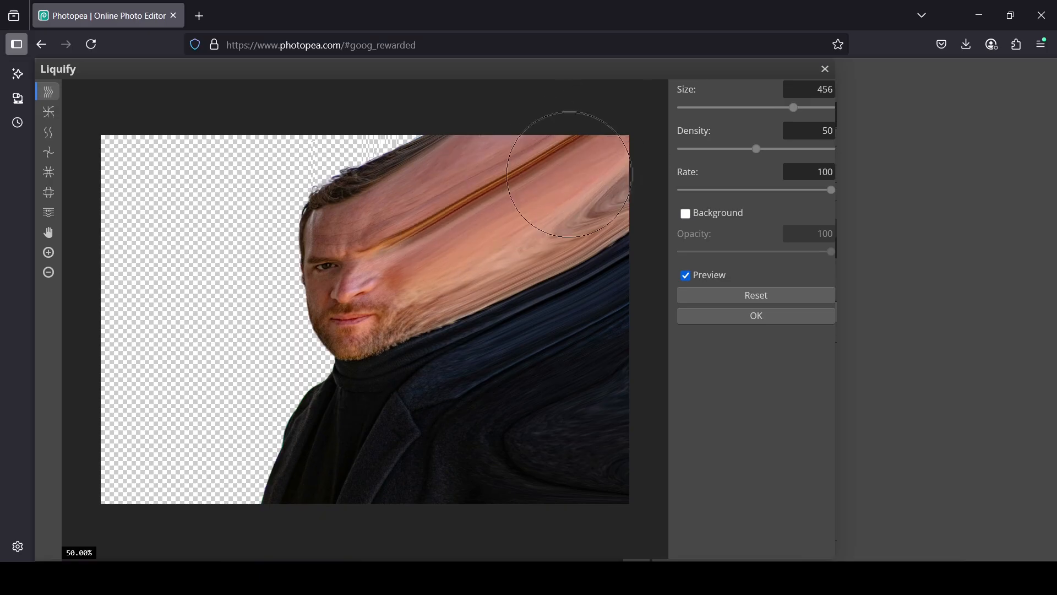
pyautogui.moveTo(377, 141)
pyautogui.mouseDown()
pyautogui.moveTo(484, 106)
pyautogui.moveTo(590, 107)
pyautogui.mouseUp()
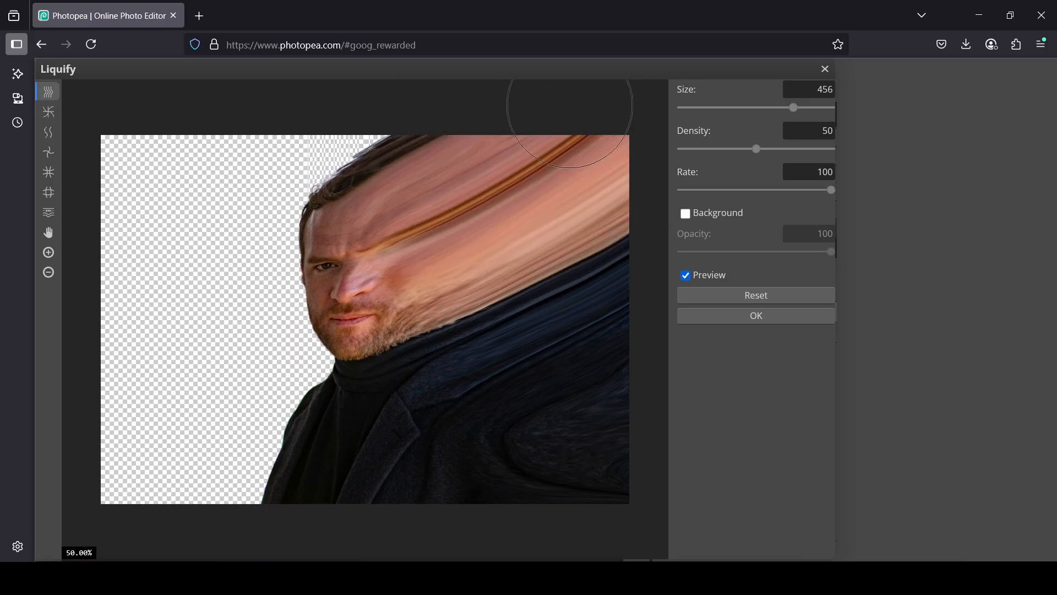
pyautogui.click(740, 322)
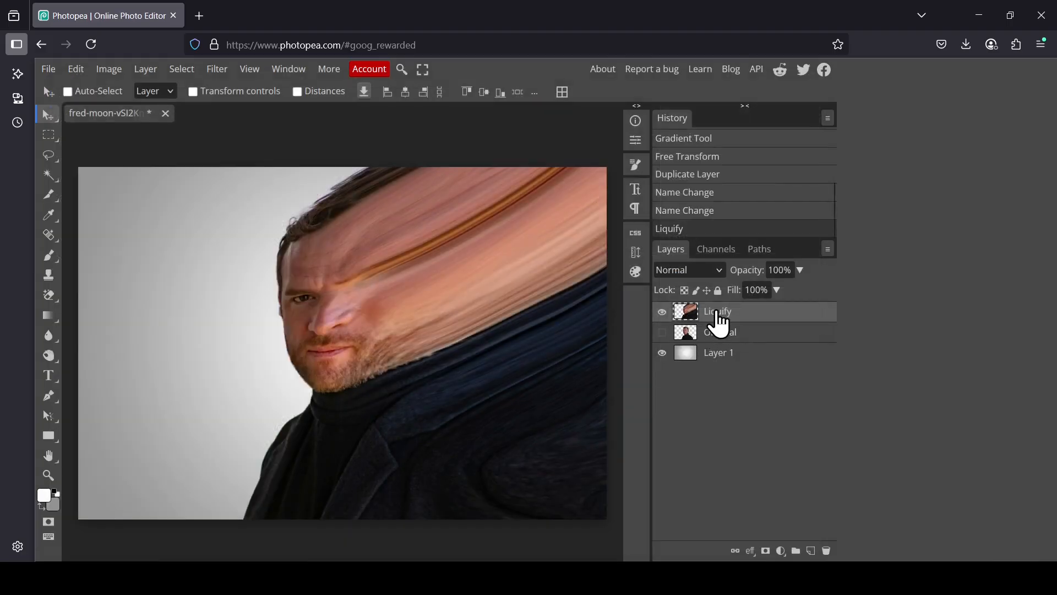
# Swap visibility from the Liquify layer to the Original layer and add a raster mask to Original, ready for painting black with the Brush tool
pyautogui.click(664, 315)
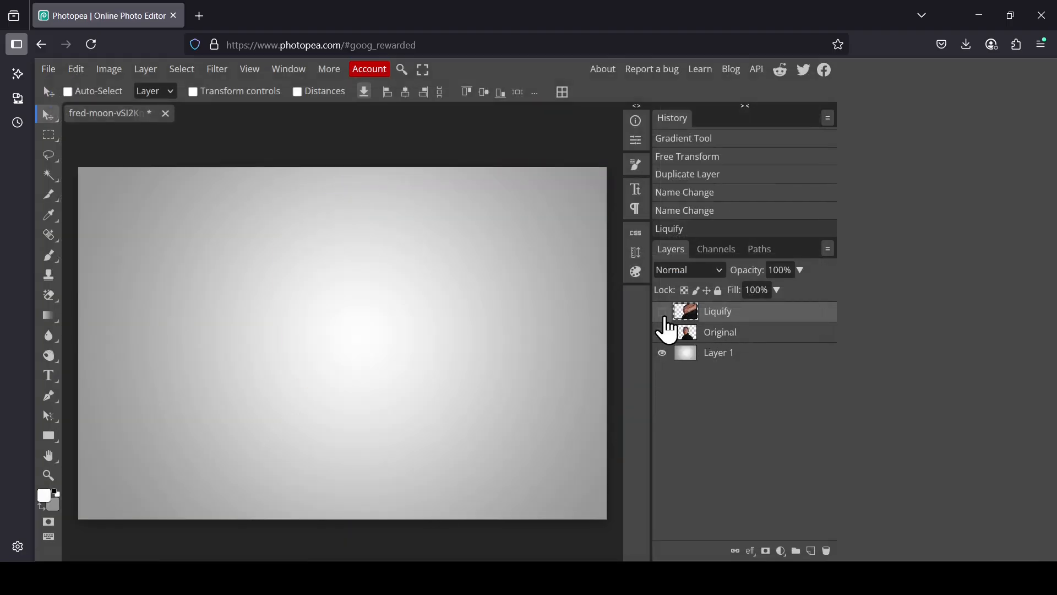
pyautogui.click(693, 335)
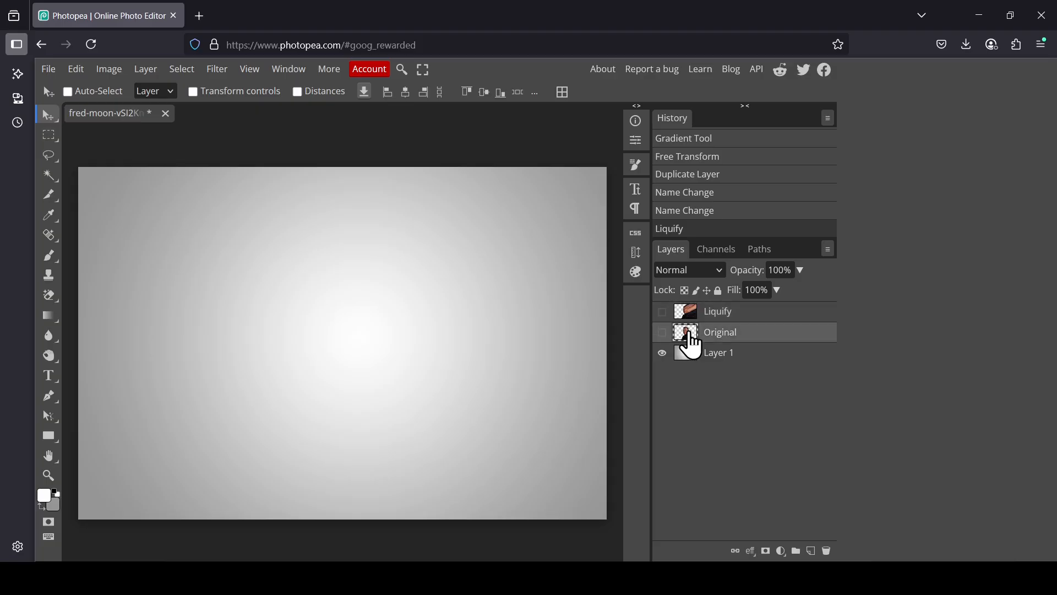
pyautogui.click(663, 332)
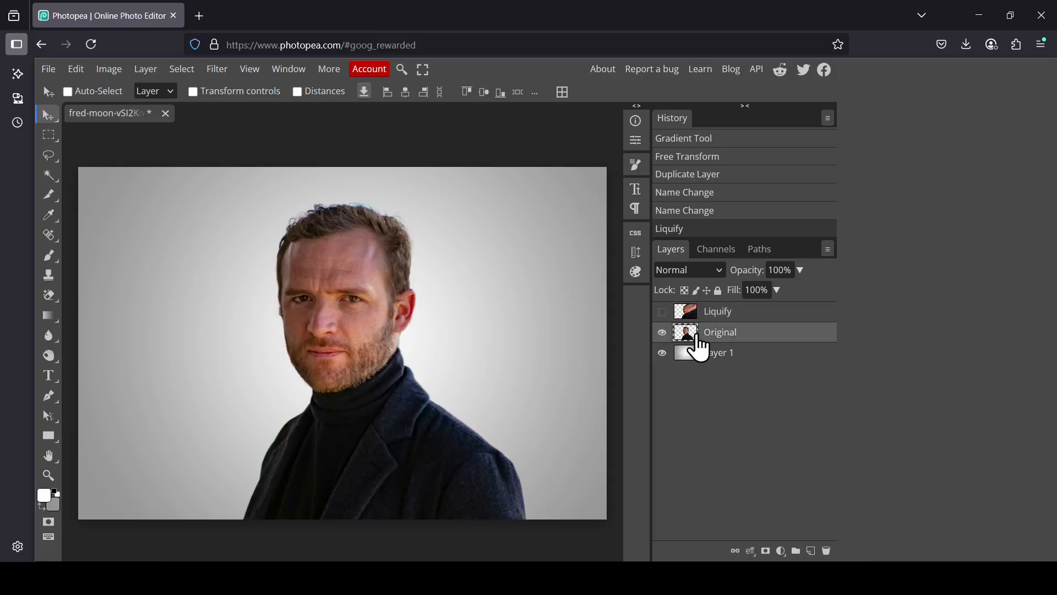
pyautogui.click(767, 552)
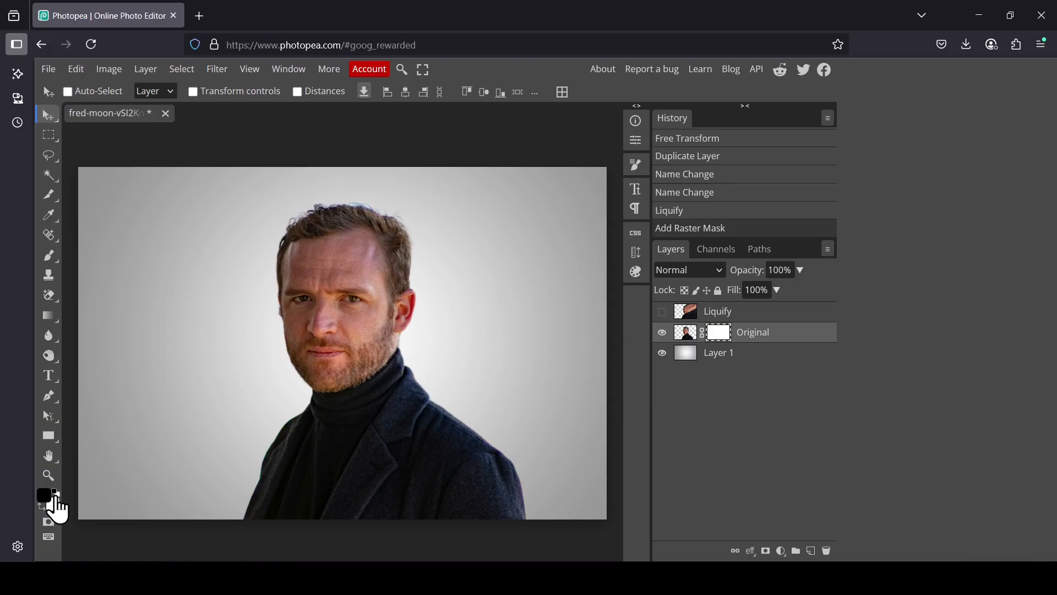
pyautogui.click(55, 257)
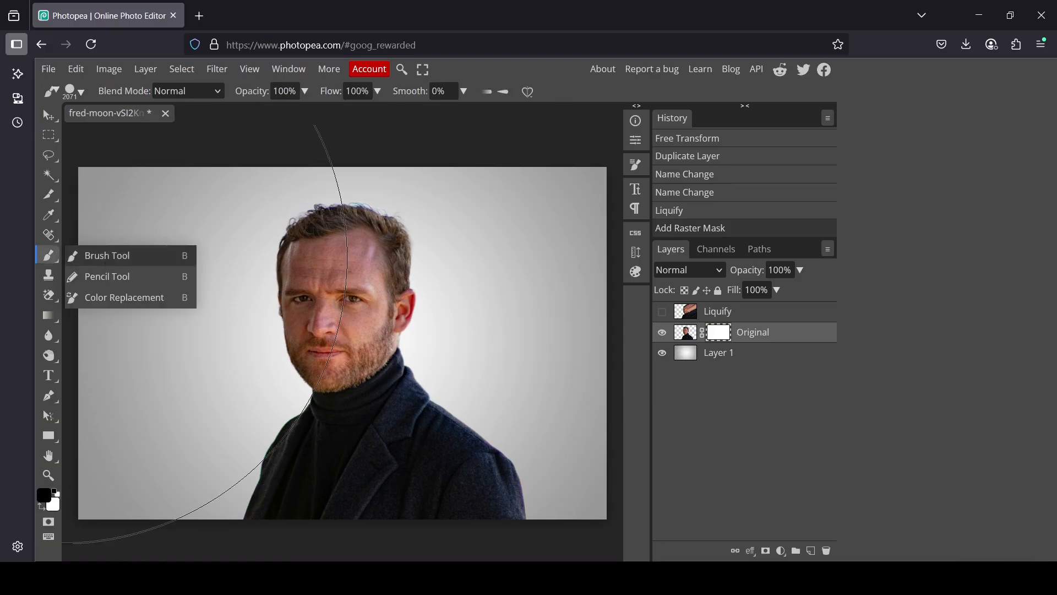
# Try painting out the right side of the man's head on the Original mask with a 539 px hard round brush, and undo the strokes
pyautogui.click(82, 93)
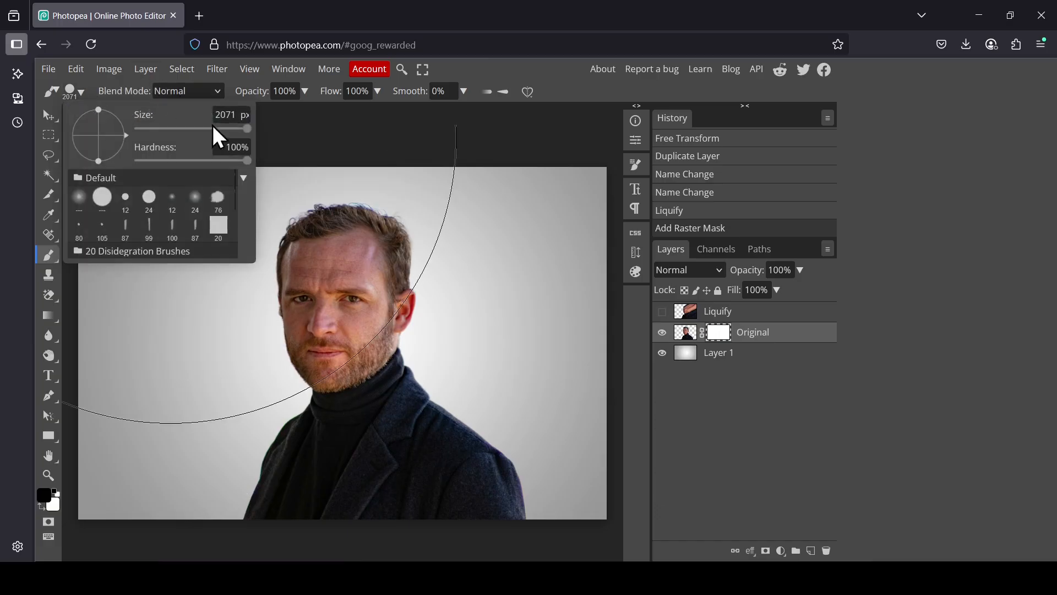
pyautogui.moveTo(246, 132); pyautogui.dragTo(227, 133)
pyautogui.click(720, 334)
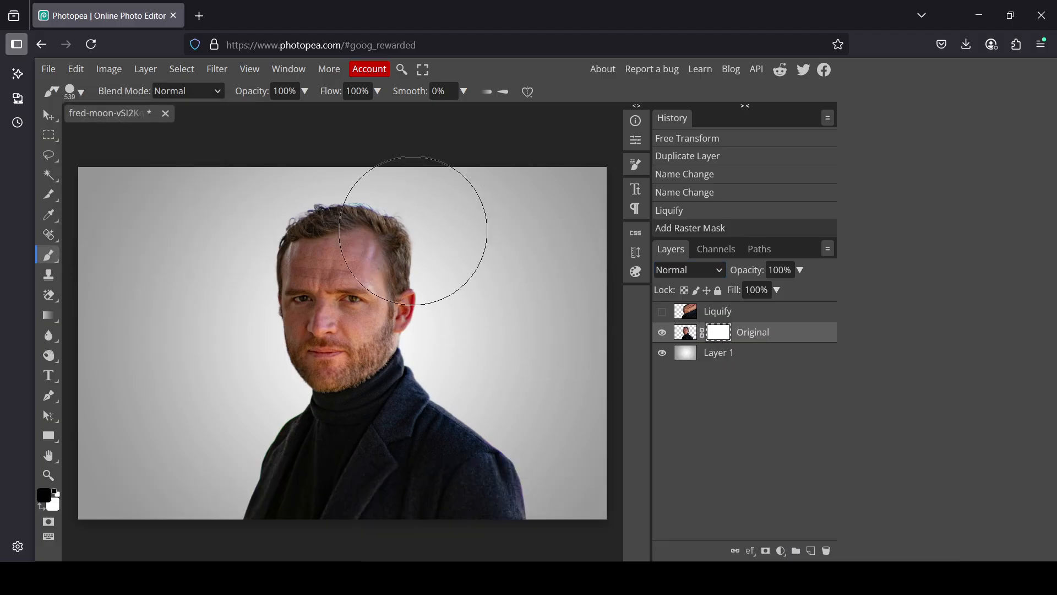
pyautogui.moveTo(420, 217)
pyautogui.mouseDown()
pyautogui.moveTo(415, 233)
pyautogui.moveTo(448, 264)
pyautogui.moveTo(441, 306)
pyautogui.moveTo(474, 319)
pyautogui.moveTo(510, 370)
pyautogui.mouseUp()
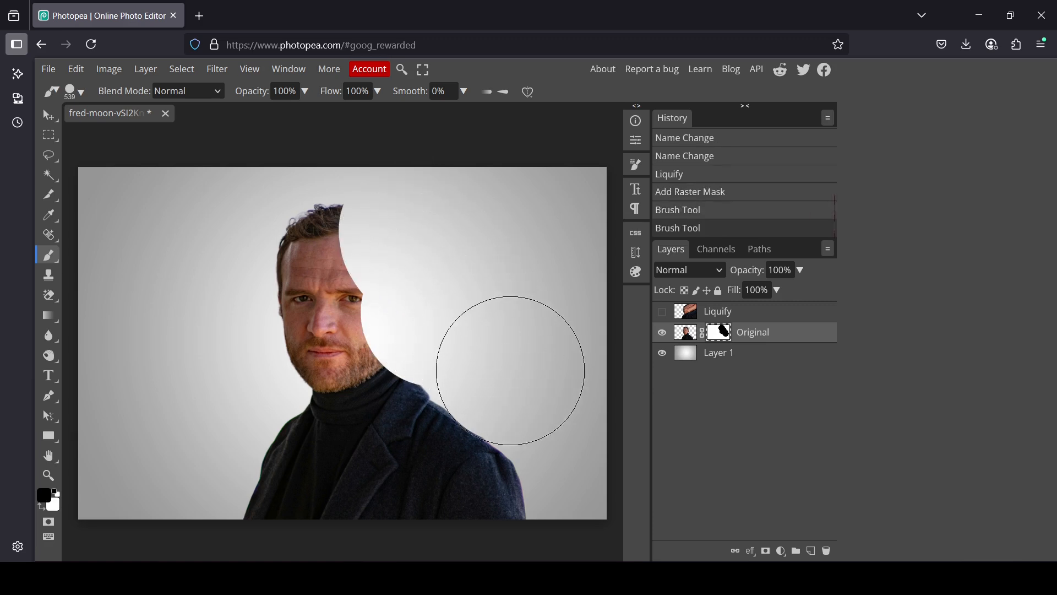
pyautogui.hotkey('ctrl', 'z')
pyautogui.hotkey('ctrl', 'z')
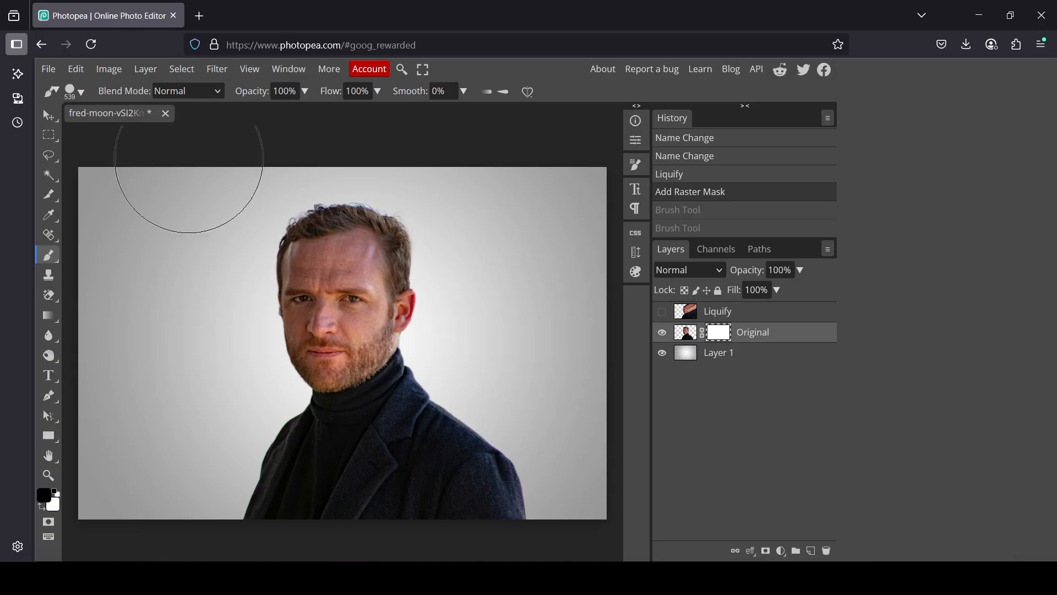
# Choose the Disidegration 5 brush from the 20 Disidegration Brushes set and reduce its size to 473 px
pyautogui.click(81, 93)
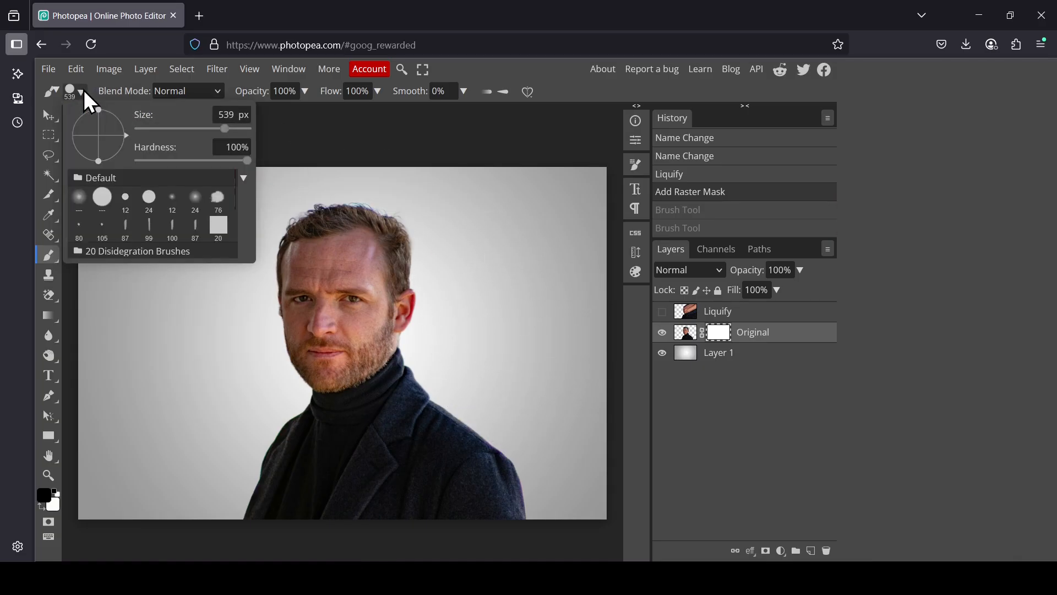
pyautogui.moveTo(236, 184); pyautogui.dragTo(232, 226)
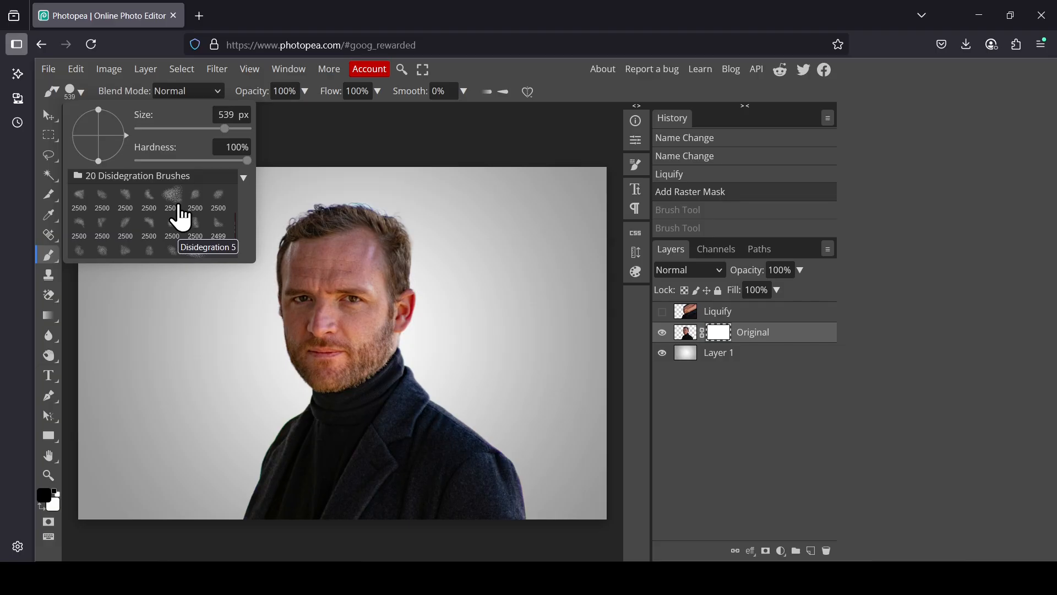
pyautogui.click(178, 208)
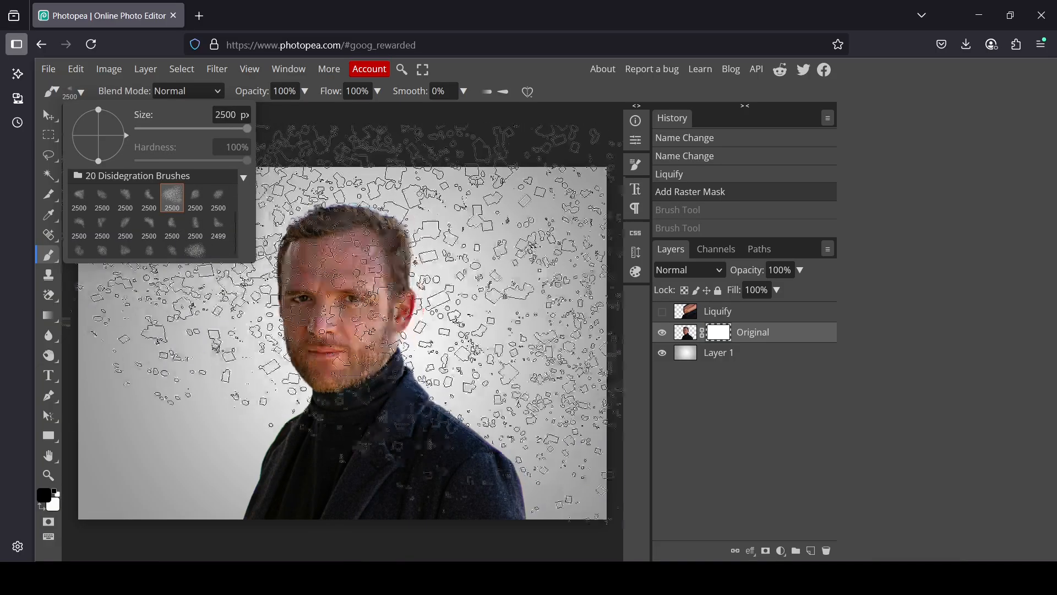
pyautogui.click(681, 394)
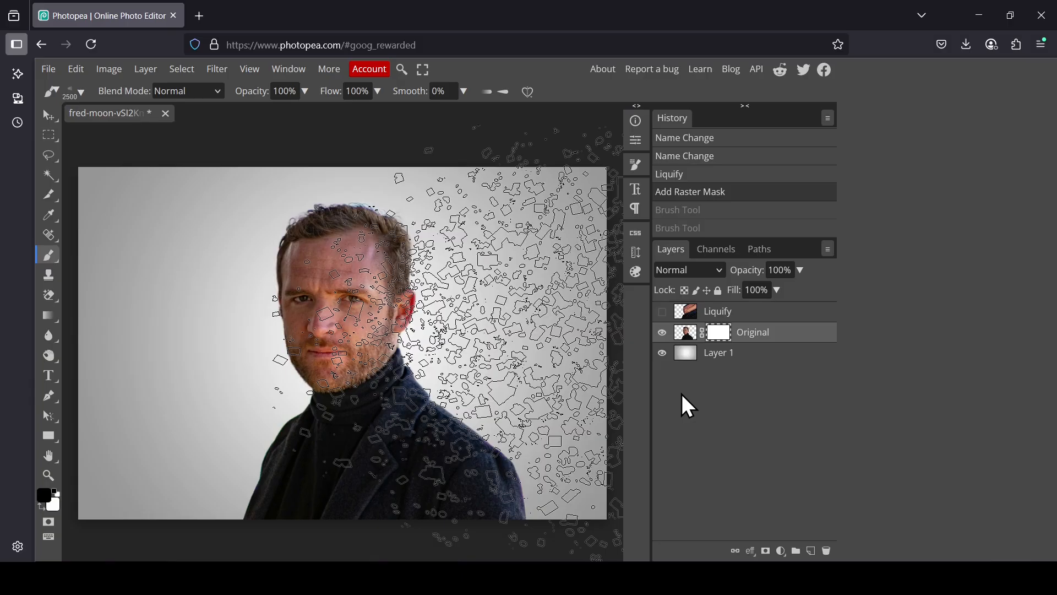
pyautogui.click(83, 94)
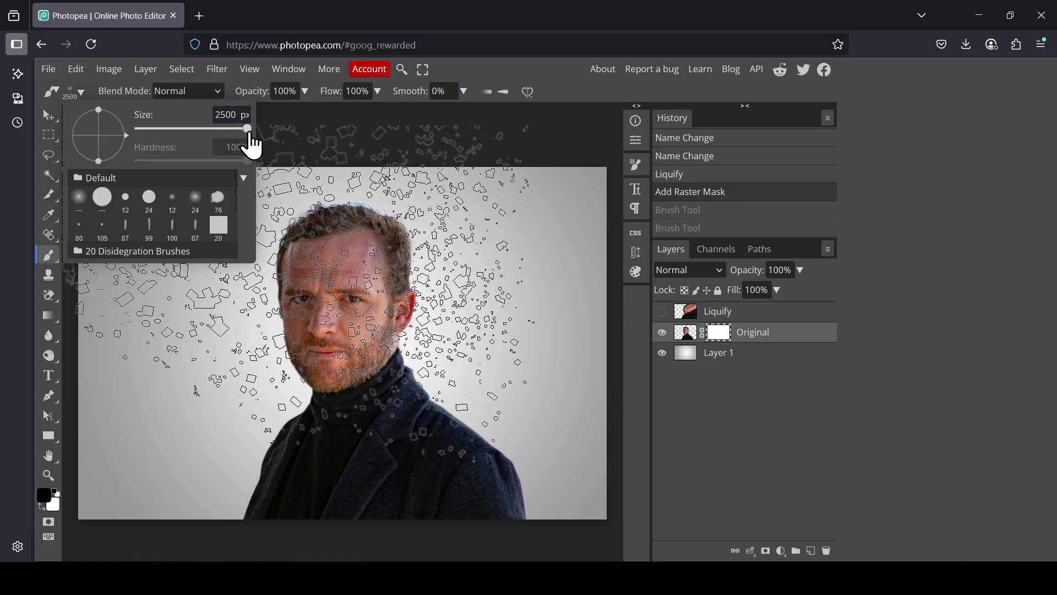
pyautogui.moveTo(253, 133)
pyautogui.mouseDown()
pyautogui.moveTo(208, 132)
pyautogui.moveTo(223, 132)
pyautogui.mouseUp()
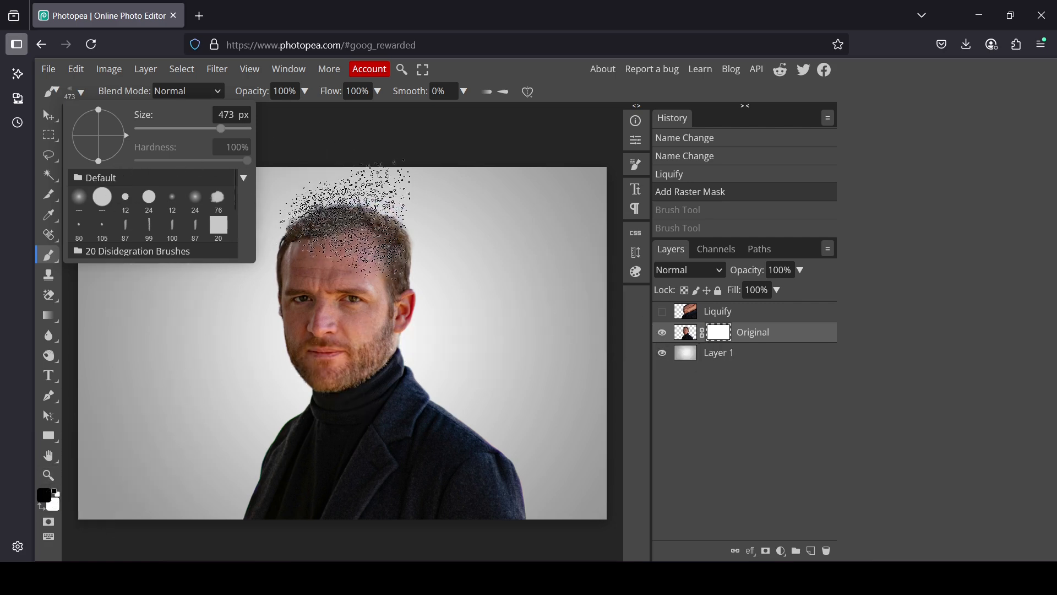
# Stamp black particles on the Original mask to break up the man's right side from the hair down to the coat's lower edge
pyautogui.click(385, 225)
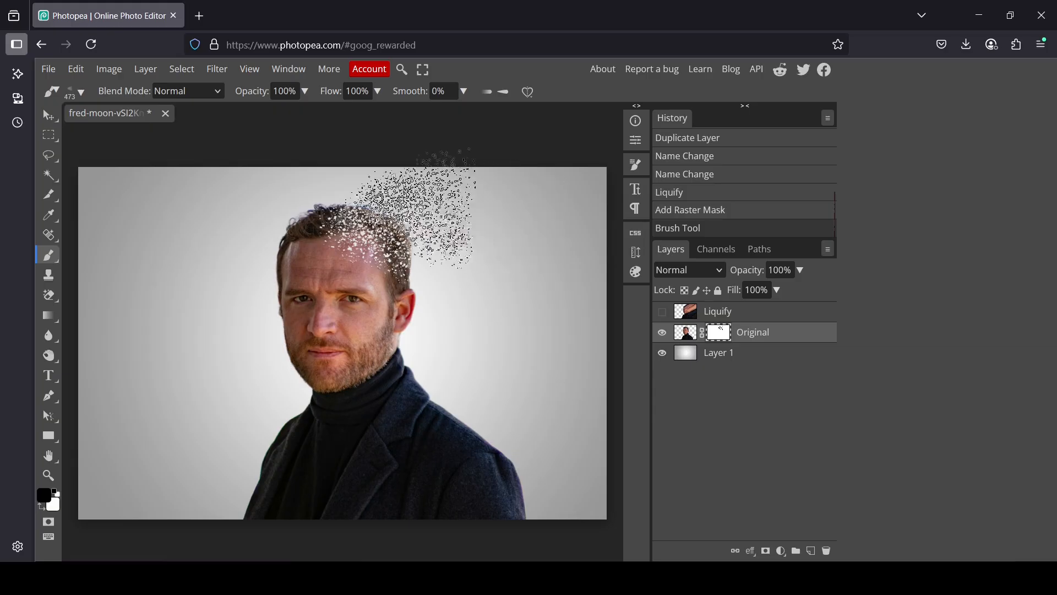
pyautogui.click(395, 210)
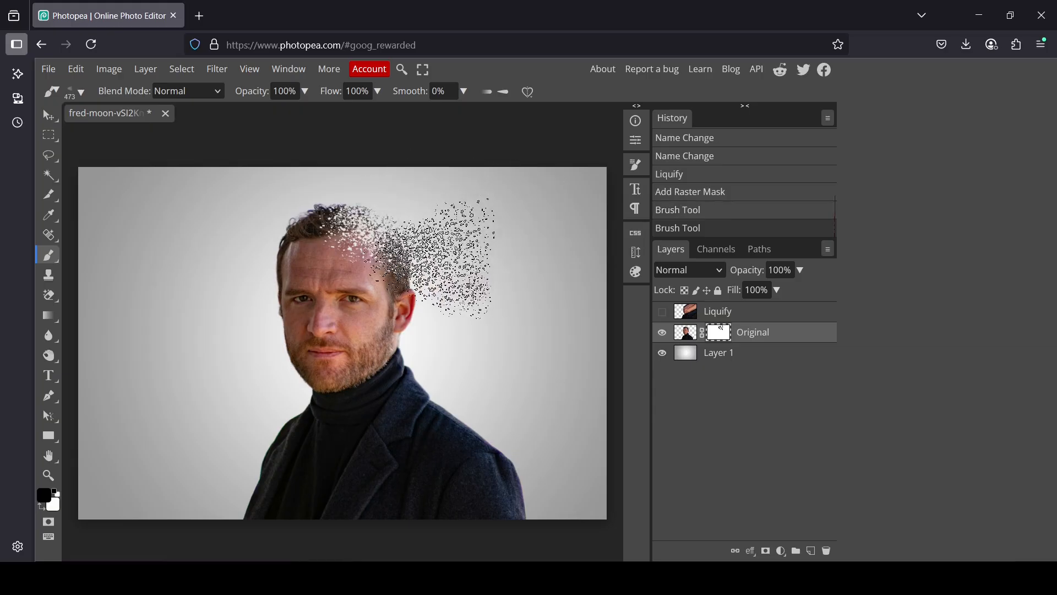
pyautogui.moveTo(443, 319)
pyautogui.mouseDown()
pyautogui.moveTo(447, 350)
pyautogui.moveTo(430, 242)
pyautogui.moveTo(465, 365)
pyautogui.moveTo(472, 448)
pyautogui.moveTo(487, 395)
pyautogui.moveTo(540, 499)
pyautogui.moveTo(472, 401)
pyautogui.moveTo(408, 190)
pyautogui.moveTo(441, 253)
pyautogui.moveTo(463, 408)
pyautogui.moveTo(492, 331)
pyautogui.mouseUp()
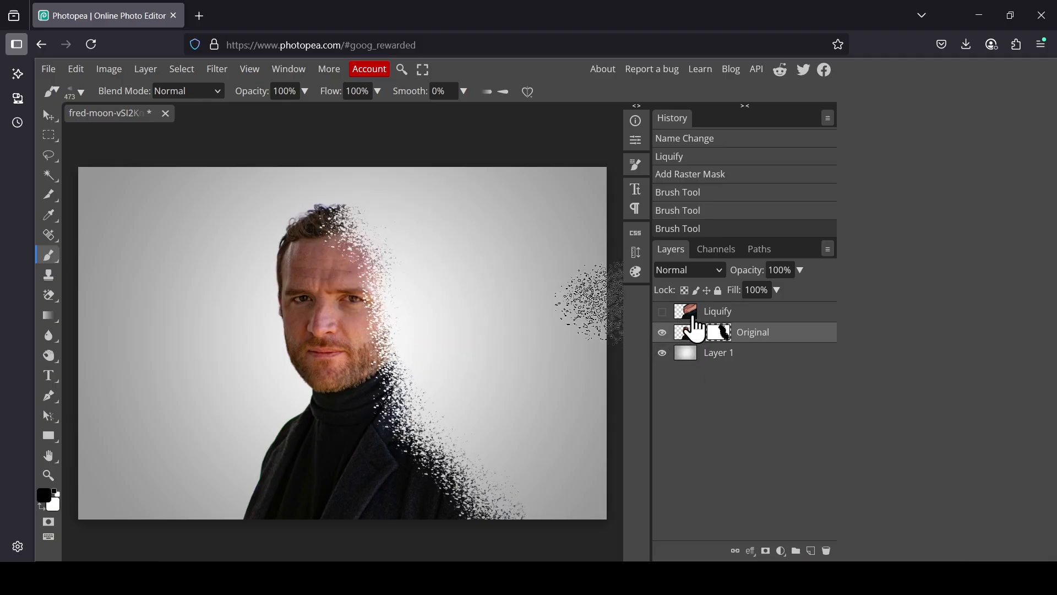
# Show the Liquify layer and move it beneath the Original layer, hiding Original
pyautogui.click(663, 311)
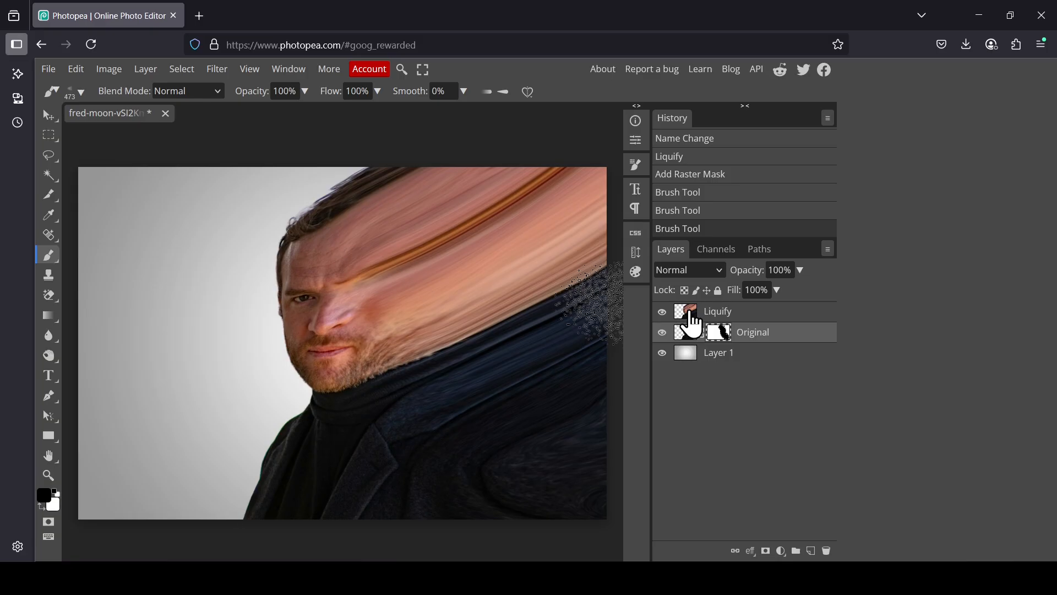
pyautogui.moveTo(690, 318); pyautogui.dragTo(691, 347)
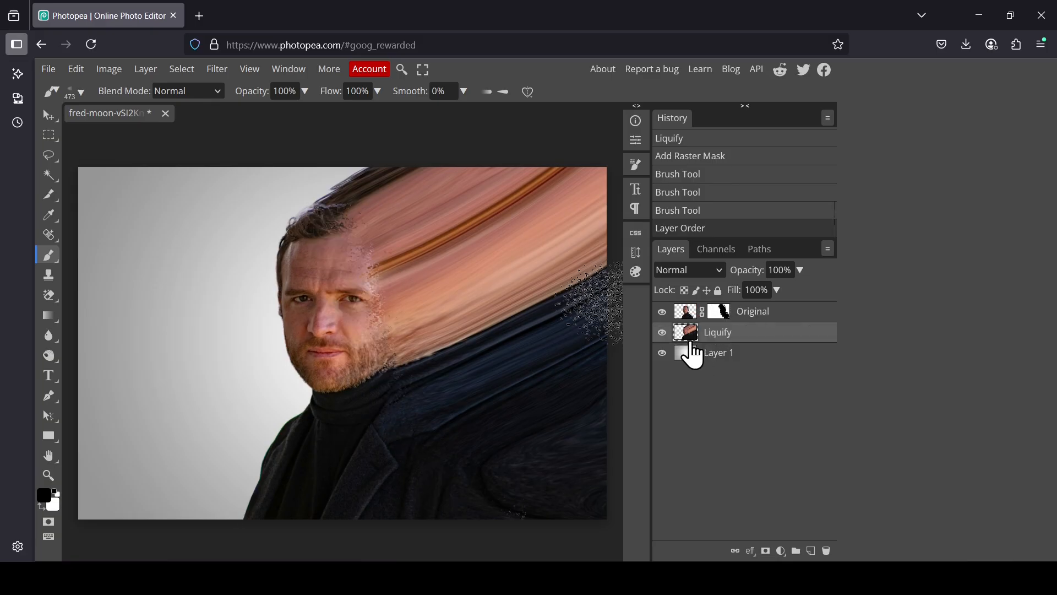
pyautogui.click(662, 311)
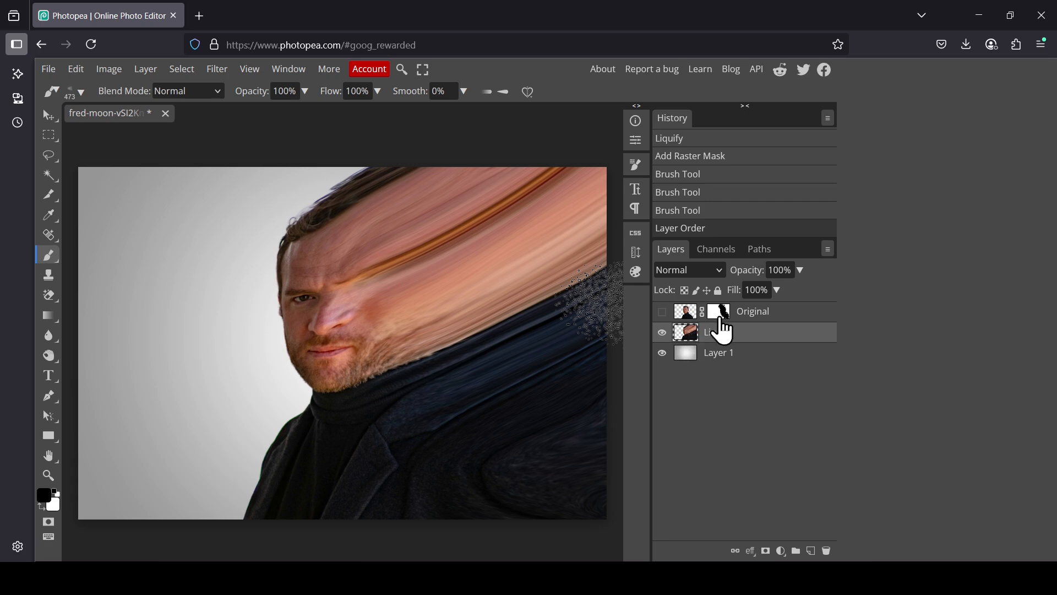
# Add a raster mask to the Liquify layer and invert it to black
pyautogui.click(766, 551)
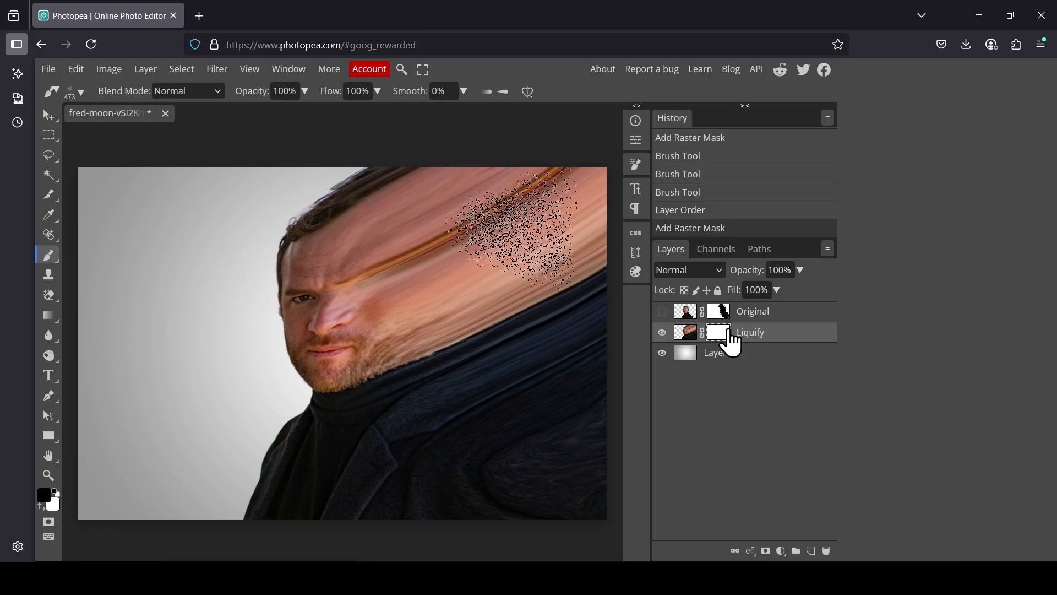
pyautogui.hotkey('ctrl', 'd')
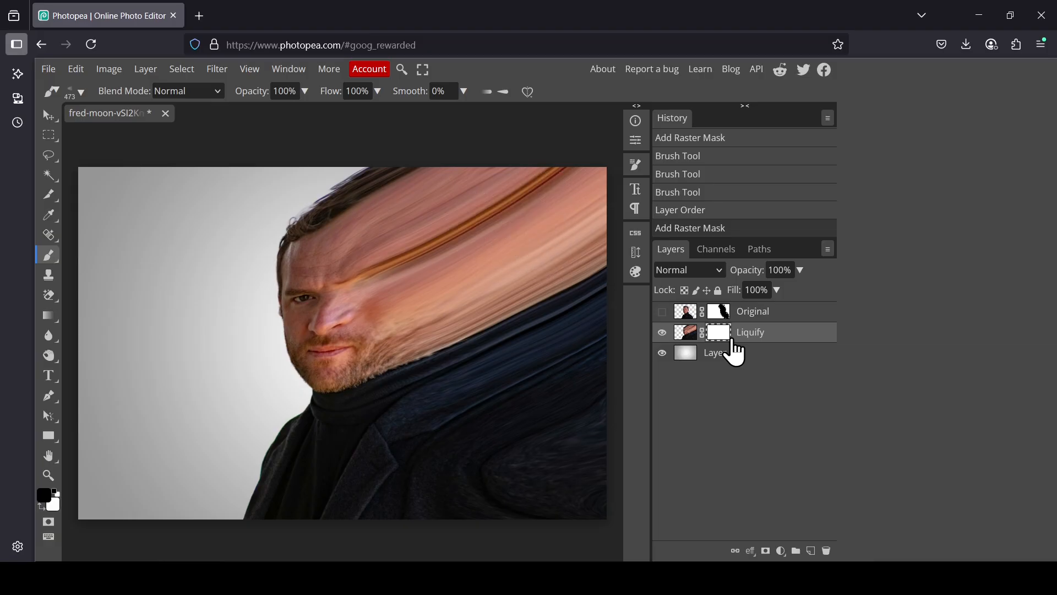
pyautogui.hotkey('ctrl', 'i')
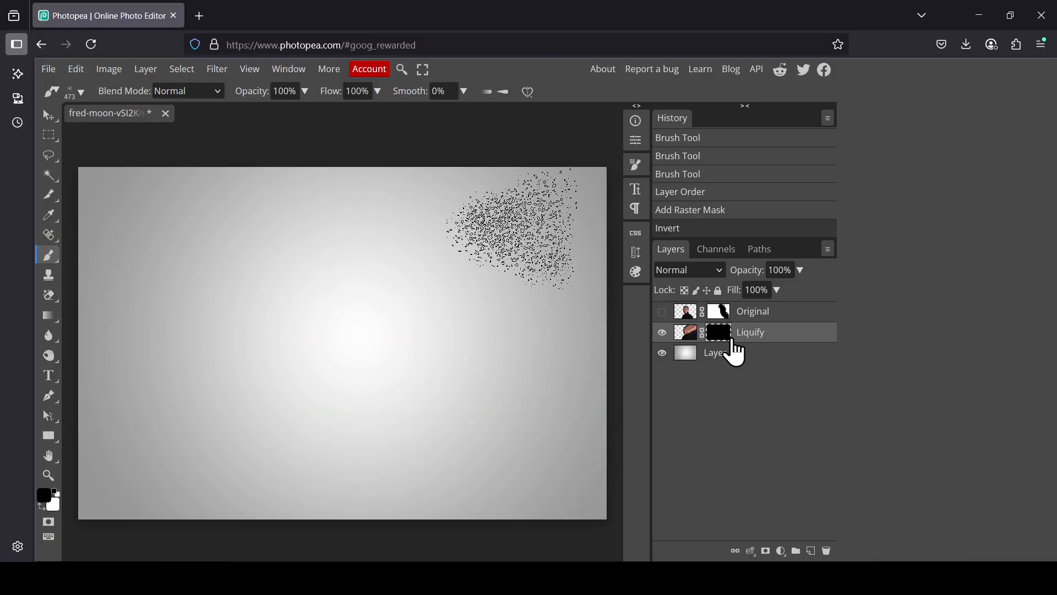
# Show the Original layer and stamp white particles on the Liquify mask along the man's dissolved edge, from the forehead down to the coat
pyautogui.click(663, 313)
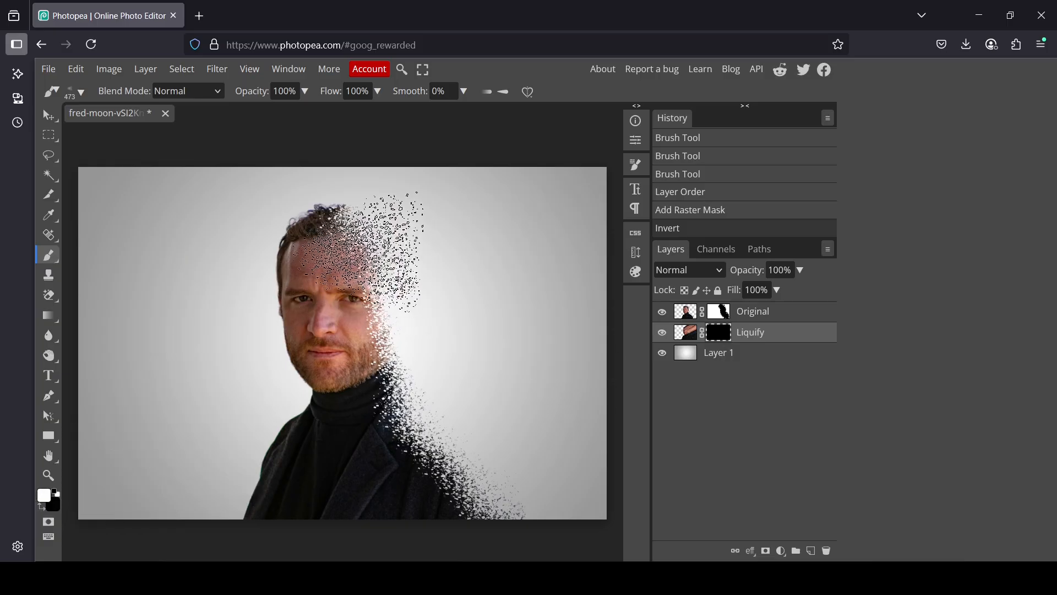
pyautogui.click(357, 249)
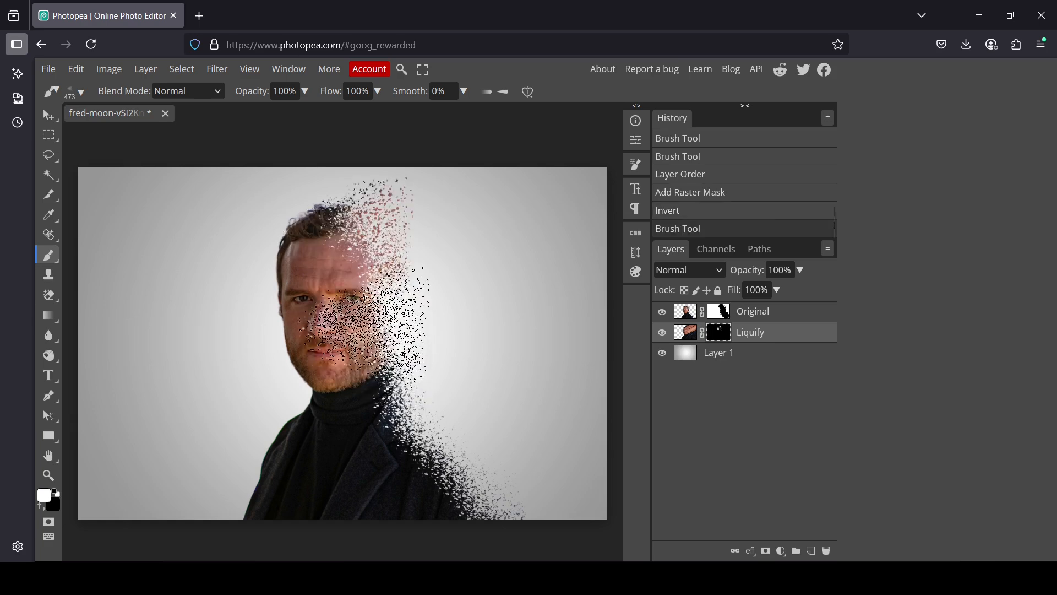
pyautogui.click(366, 320)
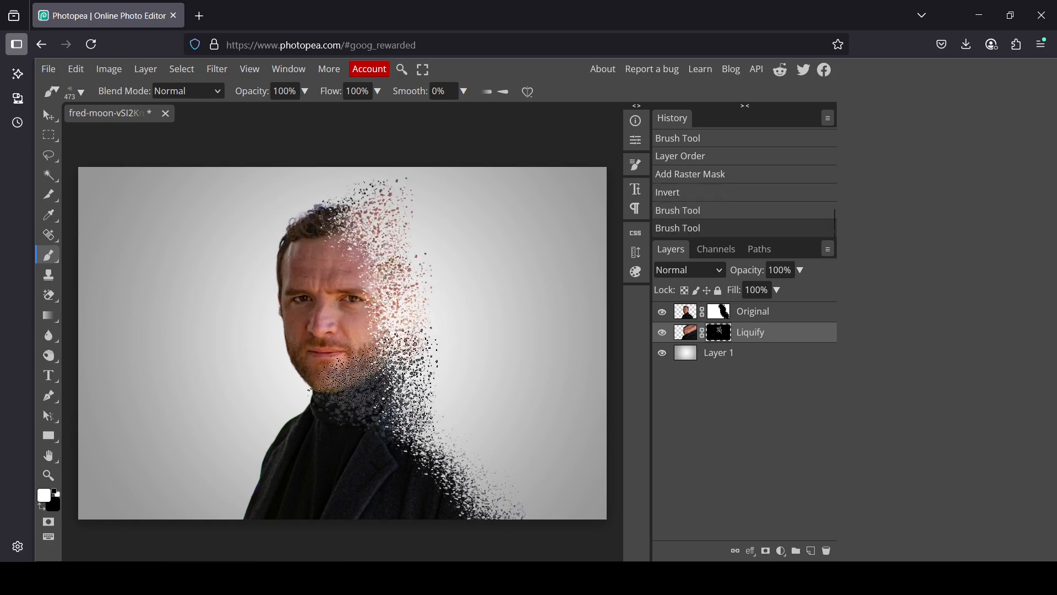
pyautogui.click(386, 402)
pyautogui.click(418, 441)
pyautogui.click(449, 474)
pyautogui.click(485, 518)
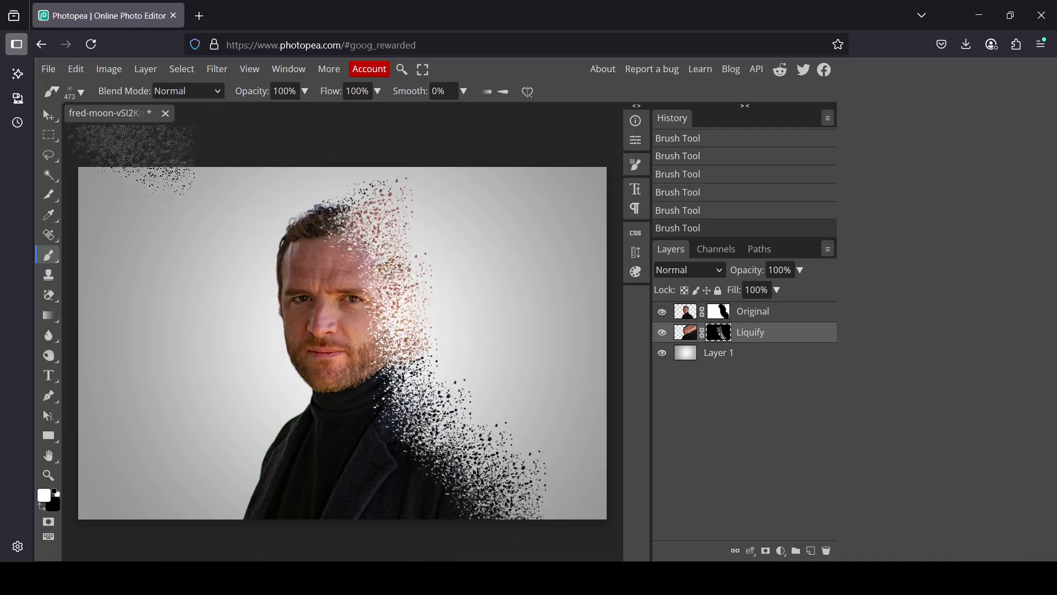
# Enlarge the disintegration brush to 676 px and stamp white particles on the Liquify mask, farther out from the forehead down to the image's lower-right corner
pyautogui.click(81, 94)
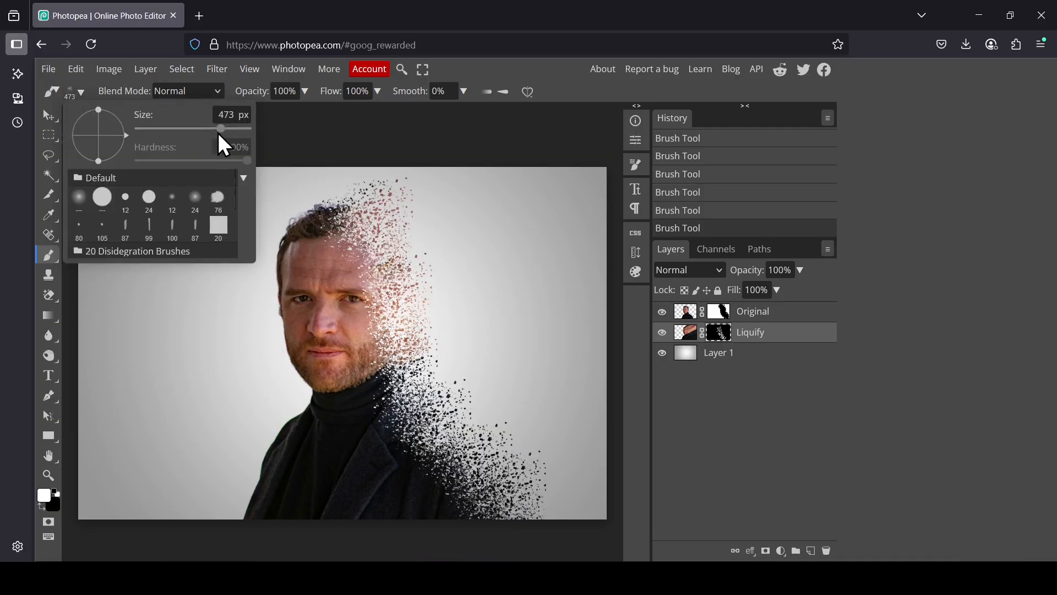
pyautogui.moveTo(219, 133); pyautogui.dragTo(232, 133)
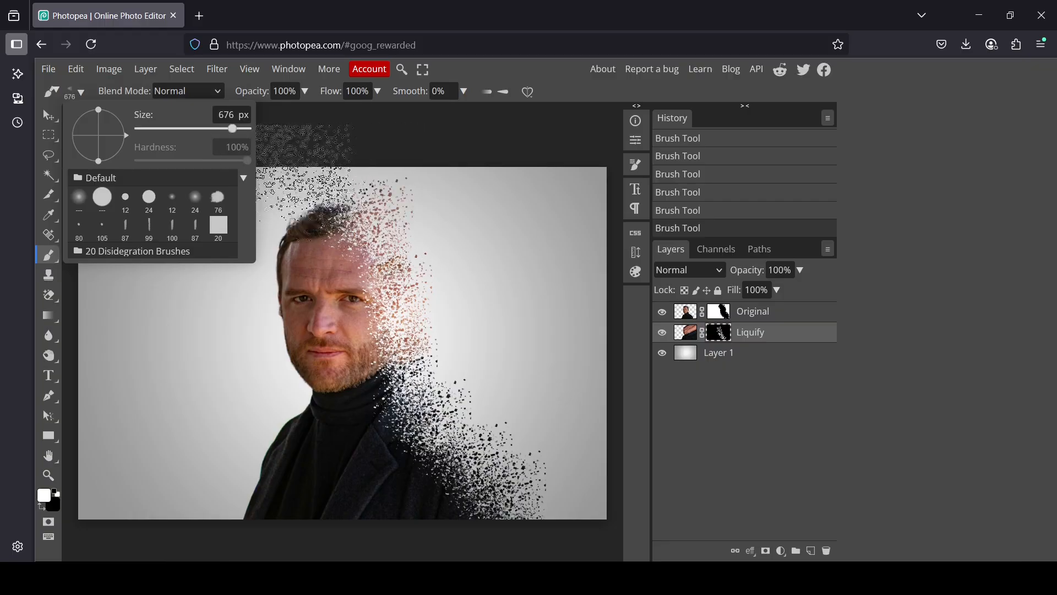
pyautogui.click(385, 243)
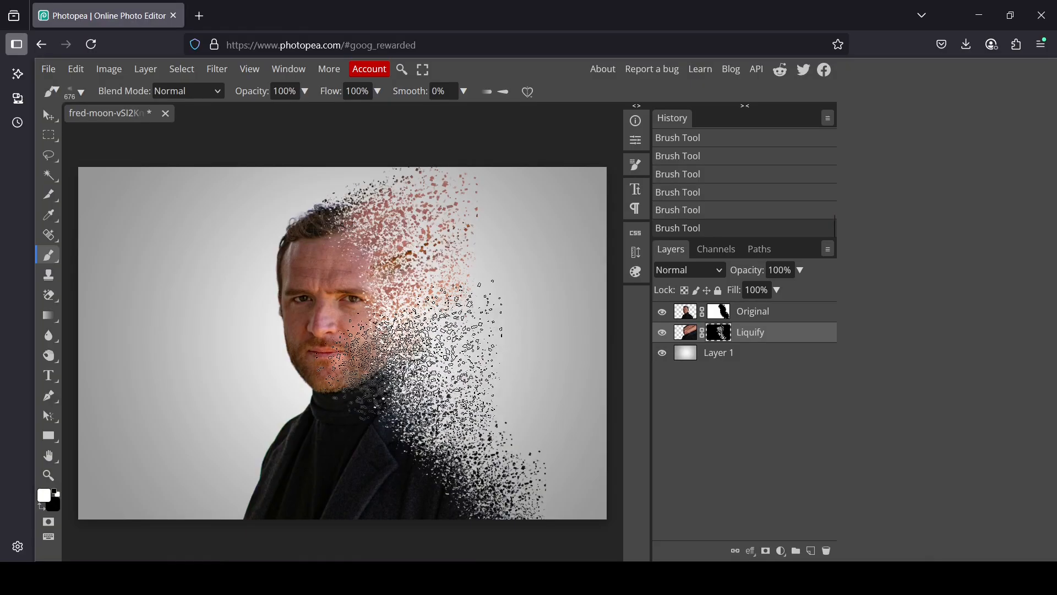
pyautogui.hotkey('ctrl', 'z')
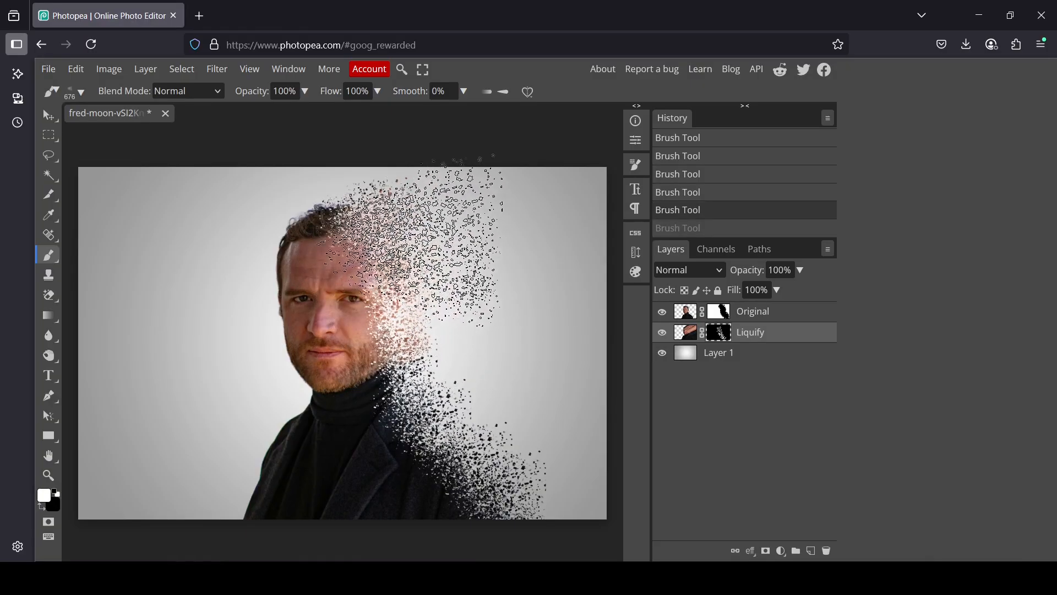
pyautogui.click(419, 242)
pyautogui.click(453, 316)
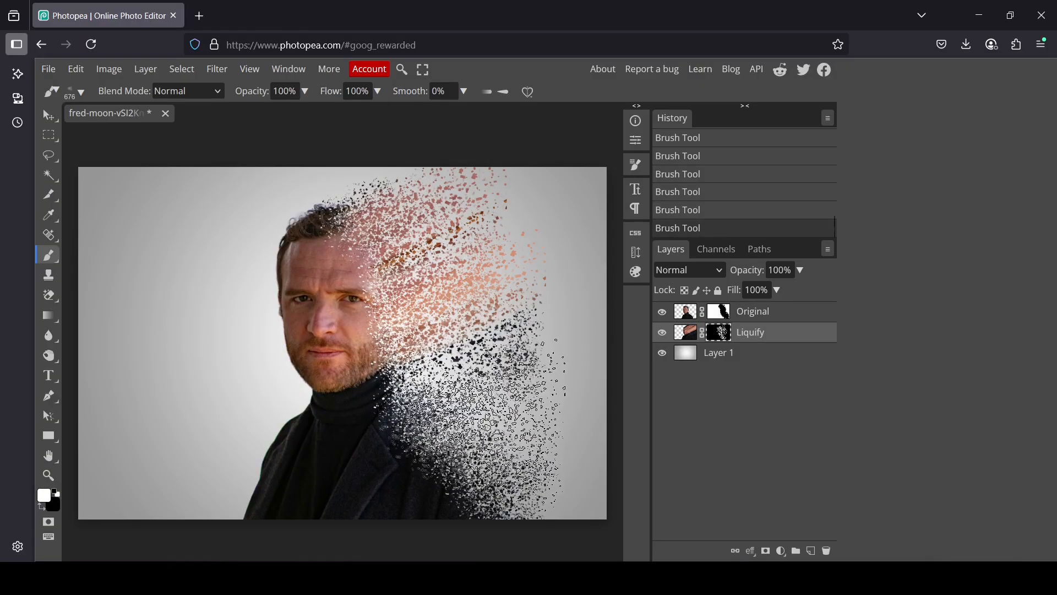
pyautogui.click(479, 413)
pyautogui.click(529, 551)
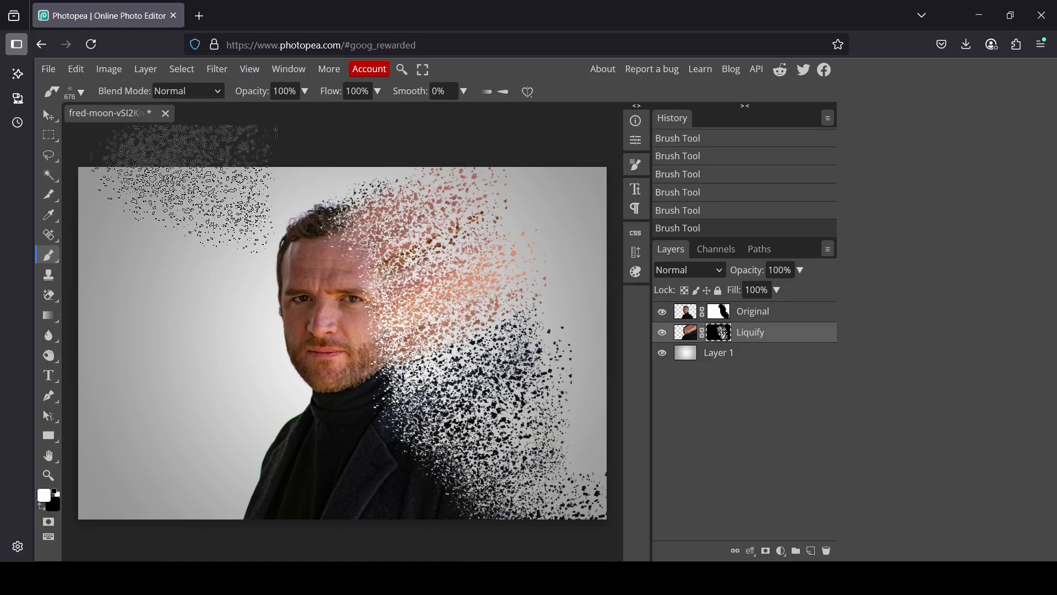
# Switch to the angular-fragment brush, second in the last row of the 20 Disidegration Brushes set
pyautogui.click(80, 94)
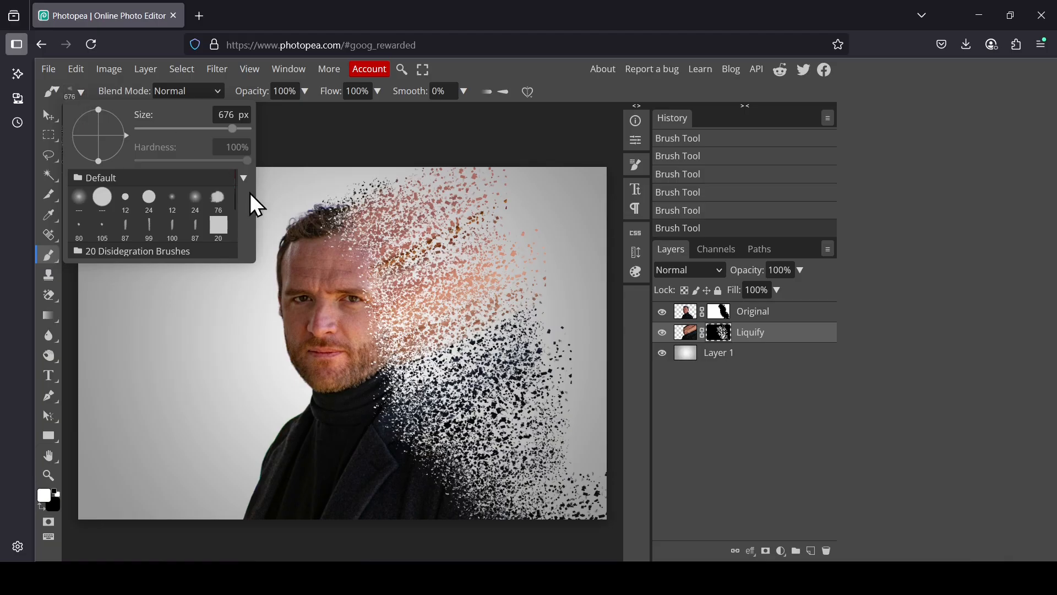
pyautogui.moveTo(235, 191); pyautogui.dragTo(236, 249)
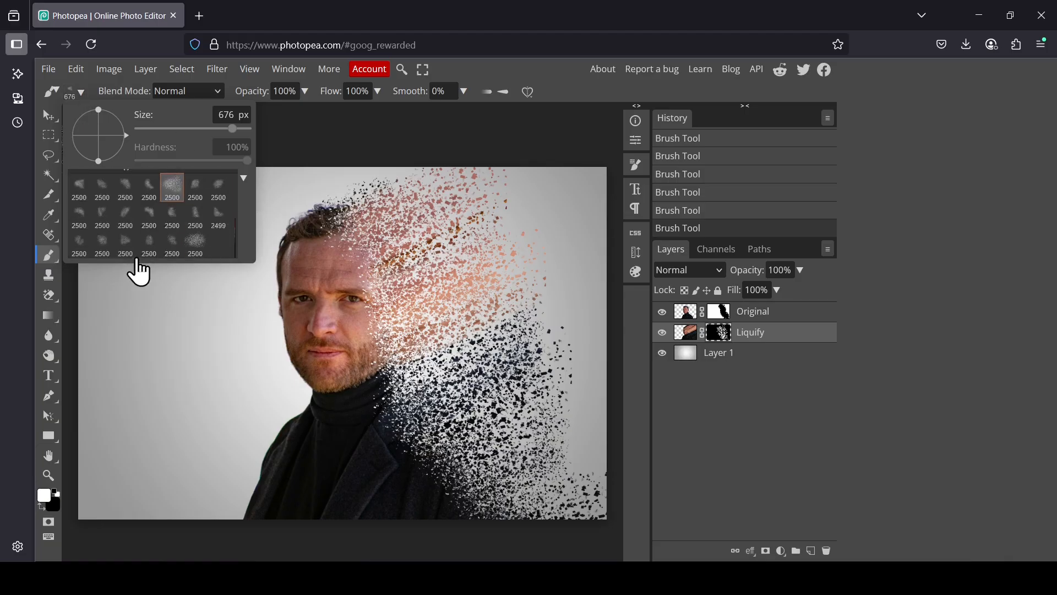
pyautogui.click(104, 246)
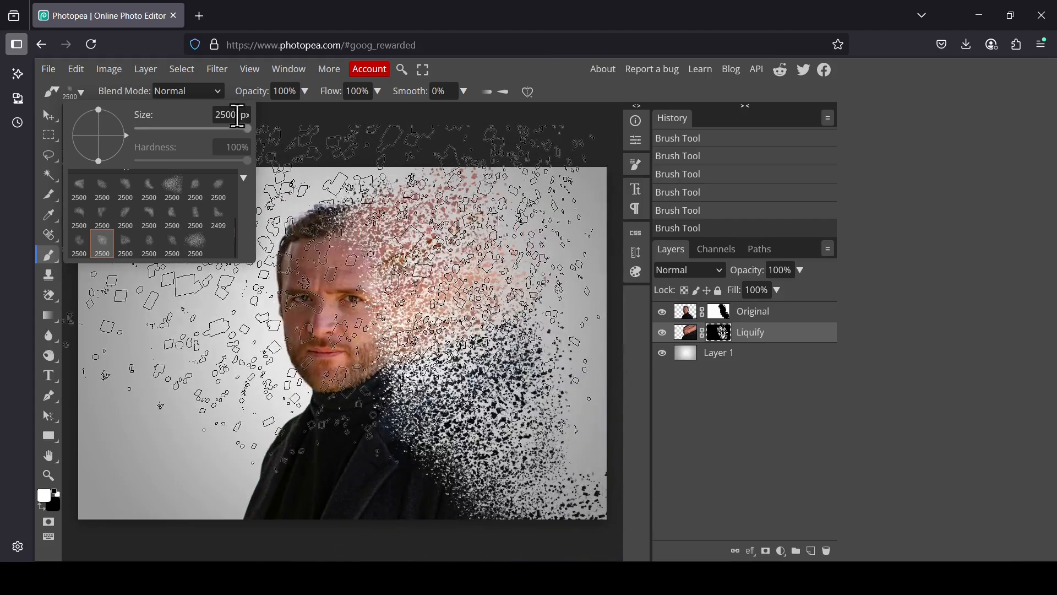
# Try one stamp of the angular fragments at 902 px near the image's right edge, and undo it
pyautogui.moveTo(247, 131)
pyautogui.mouseDown()
pyautogui.moveTo(222, 141)
pyautogui.moveTo(246, 140)
pyautogui.mouseUp()
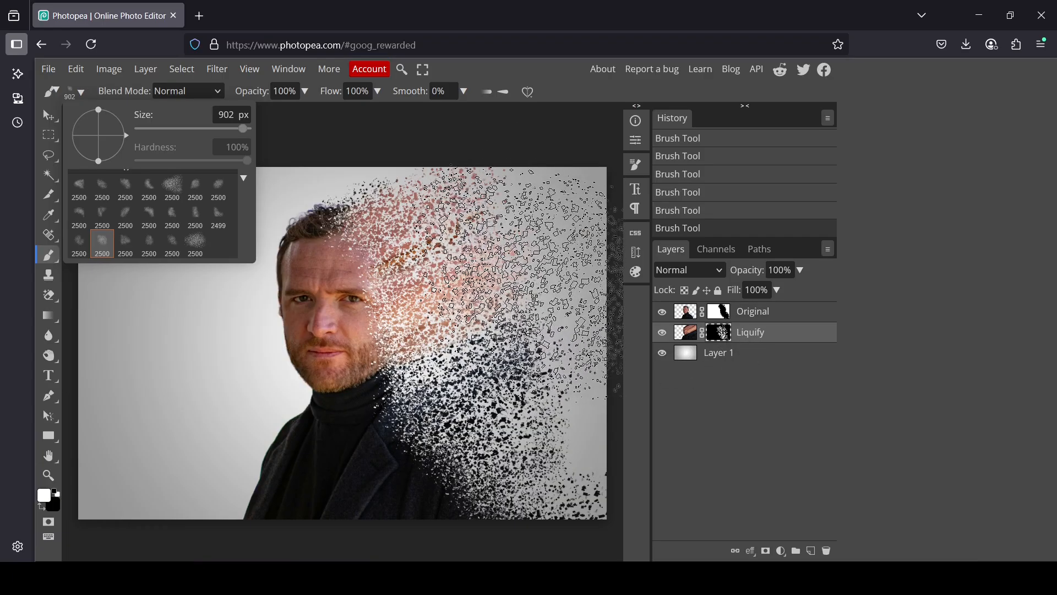
pyautogui.click(567, 287)
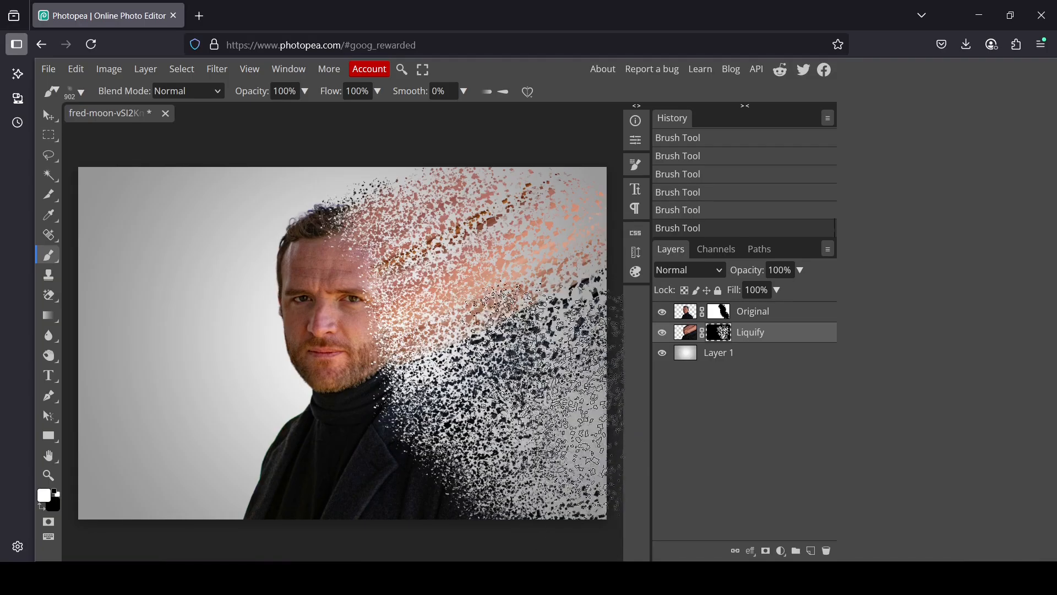
pyautogui.hotkey('ctrl', 'z')
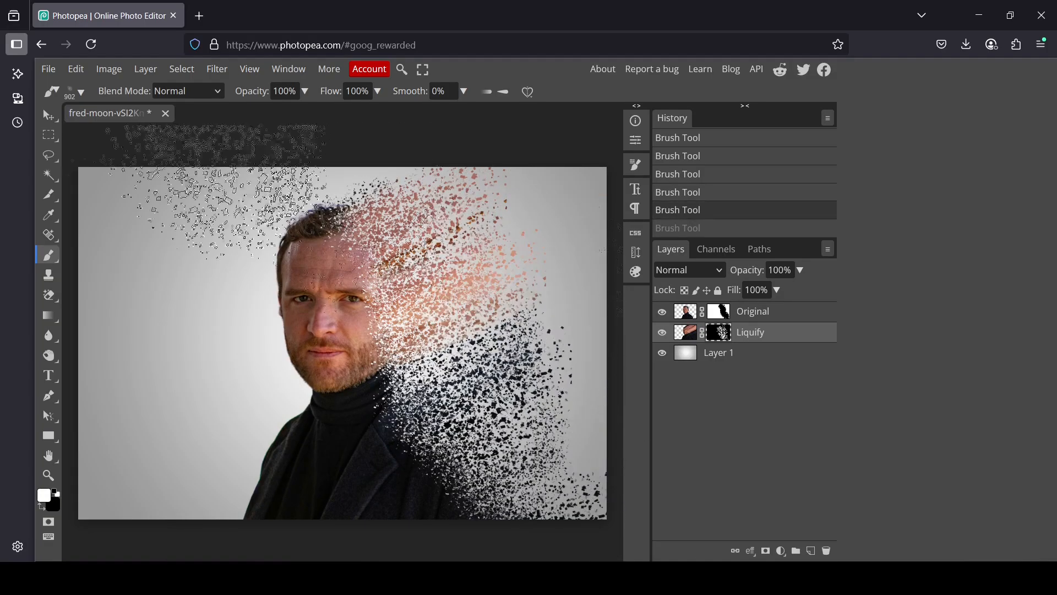
# Set the brush size to 764 px and stamp white fragments on the Liquify mask along the image's upper and lower right edge
pyautogui.click(82, 91)
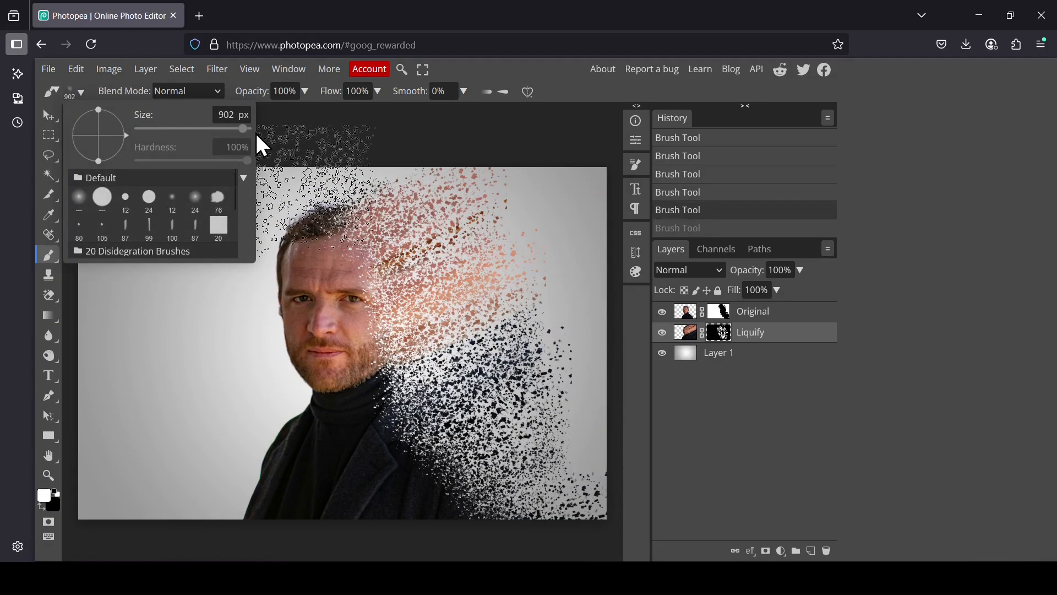
pyautogui.moveTo(239, 127); pyautogui.dragTo(236, 128)
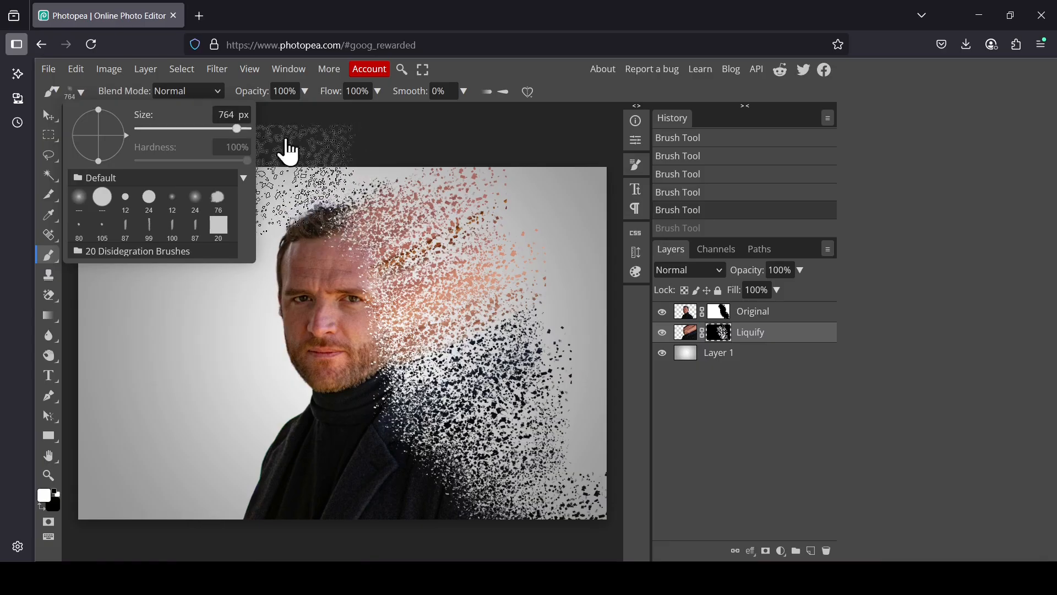
pyautogui.click(493, 243)
pyautogui.hotkey('ctrl', 'z')
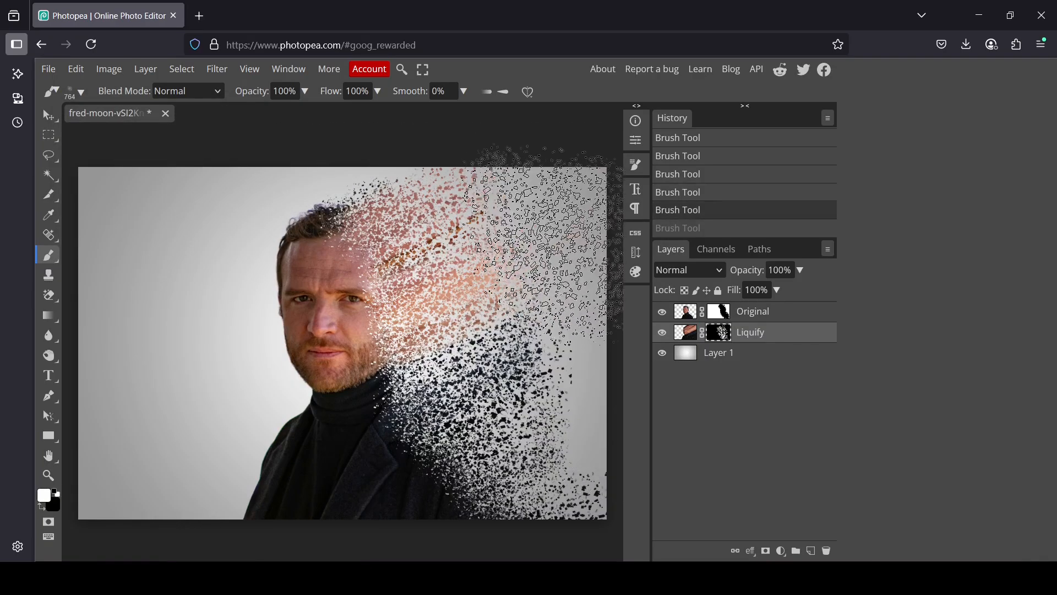
pyautogui.click(571, 248)
pyautogui.click(591, 395)
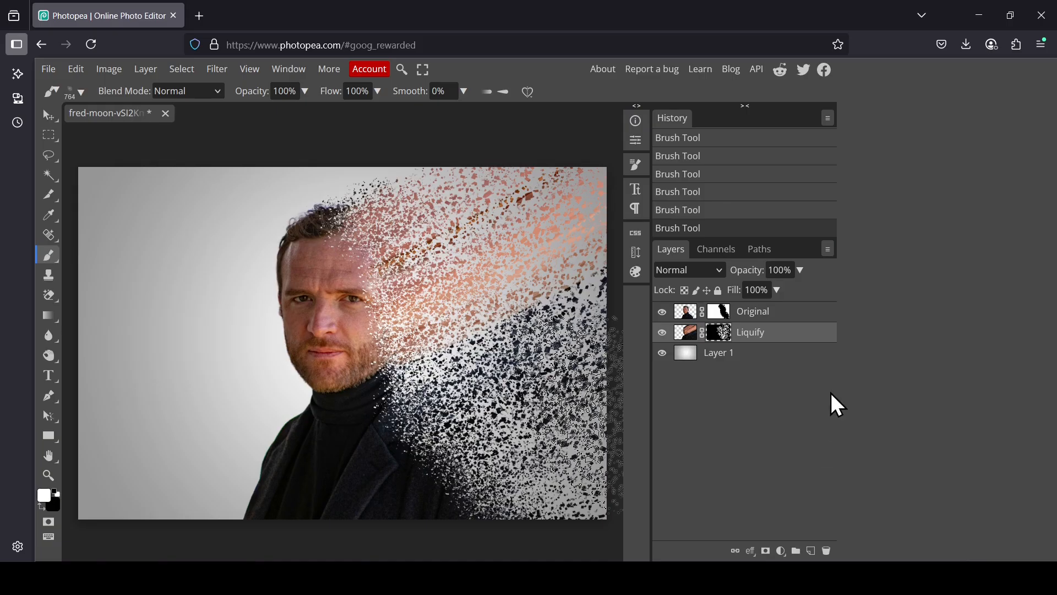
# Merge the Original, Liquify and Layer 1 layers into a single layer
pyautogui.click(692, 317)
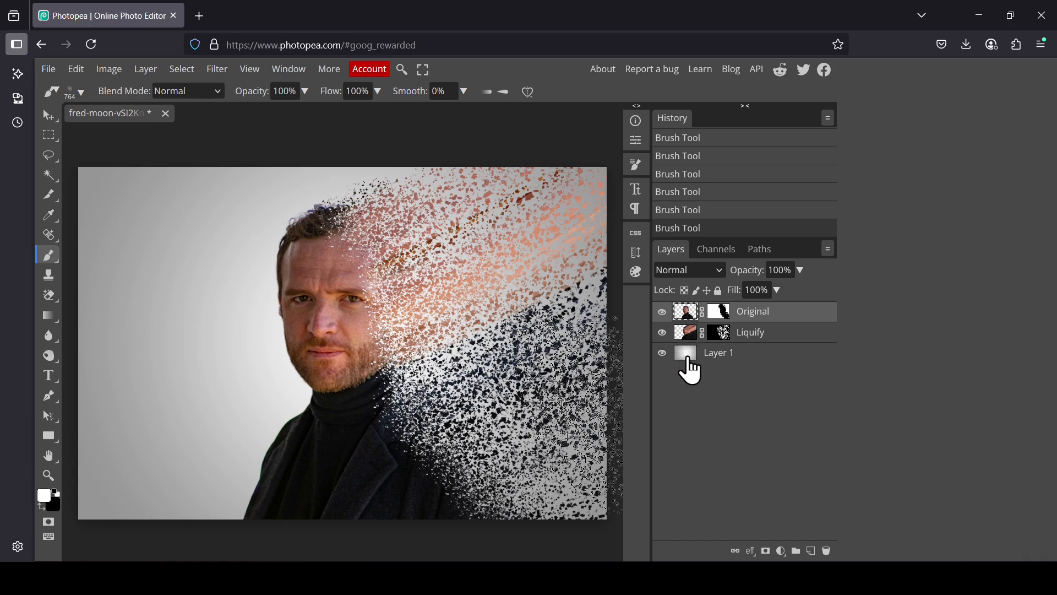
pyautogui.click(690, 359)
pyautogui.rightClick(692, 326)
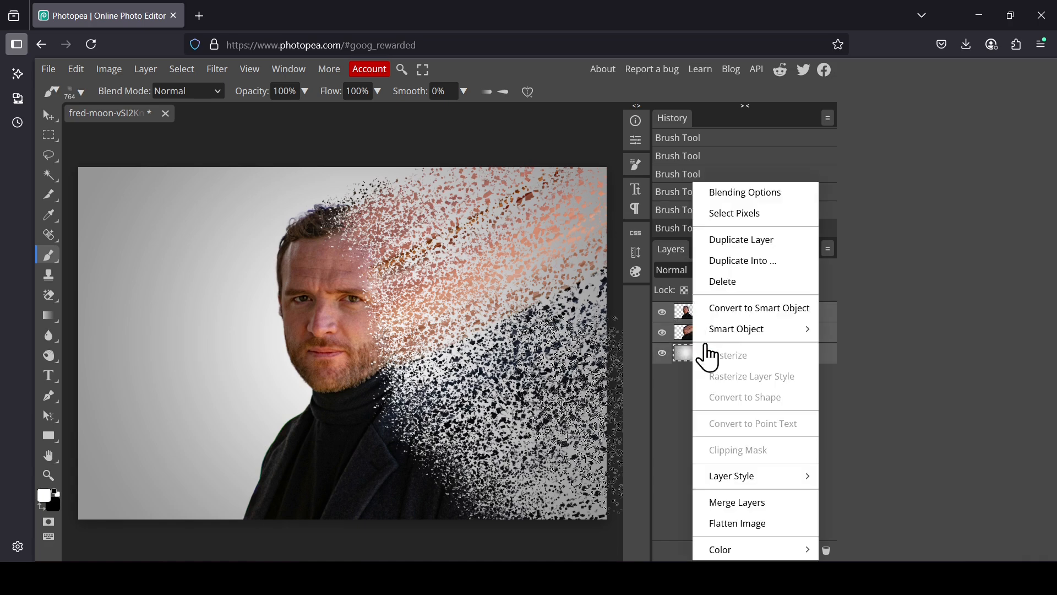
pyautogui.click(755, 507)
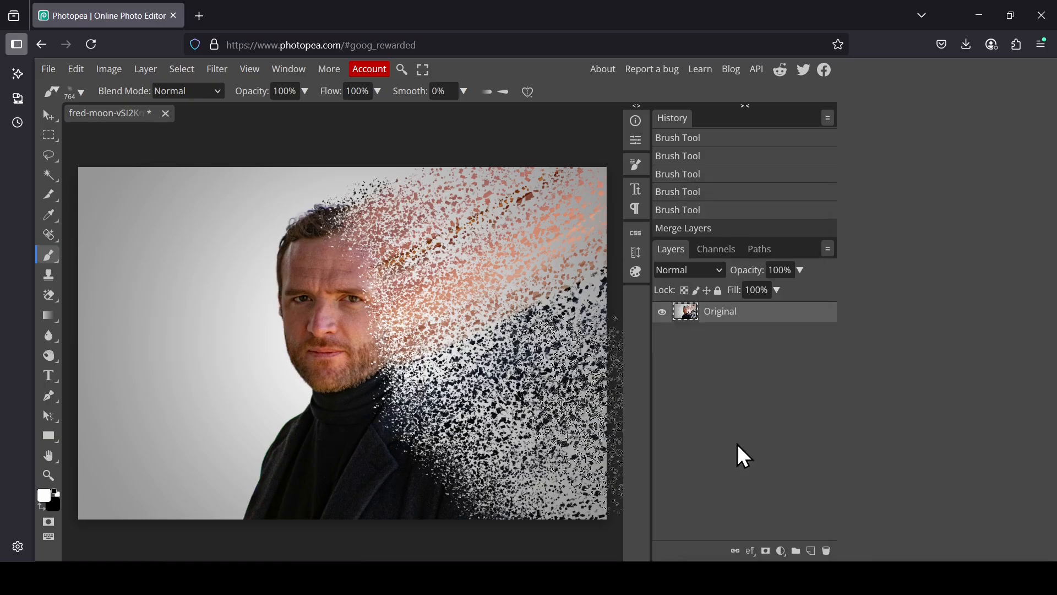
# Apply a Camera Raw filter to the merged layer with temperature -19, tint -15 and vibrance -23, and switch to the Move tool
pyautogui.click(217, 70)
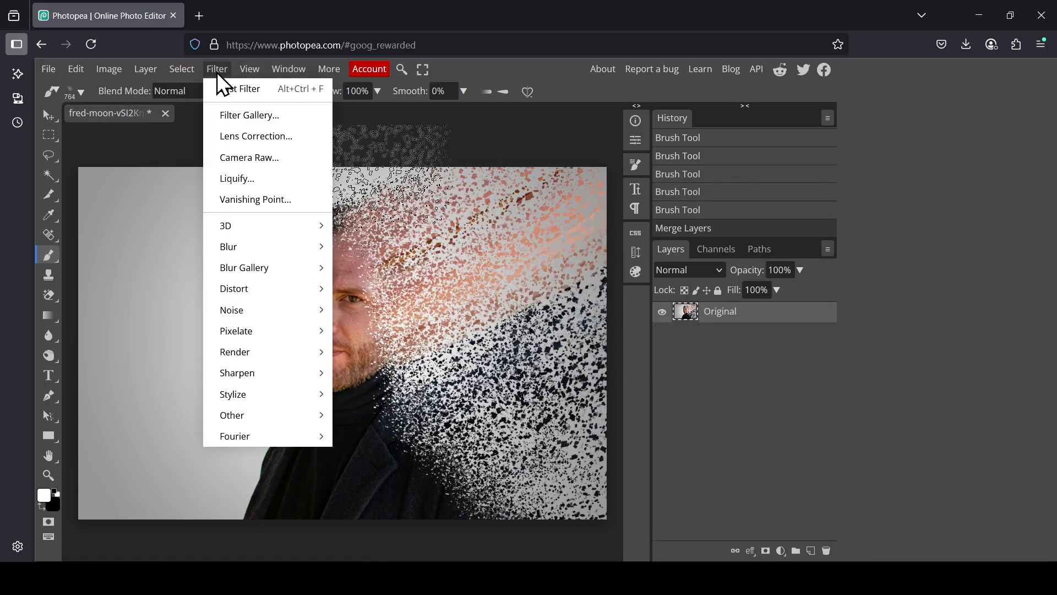
pyautogui.click(266, 157)
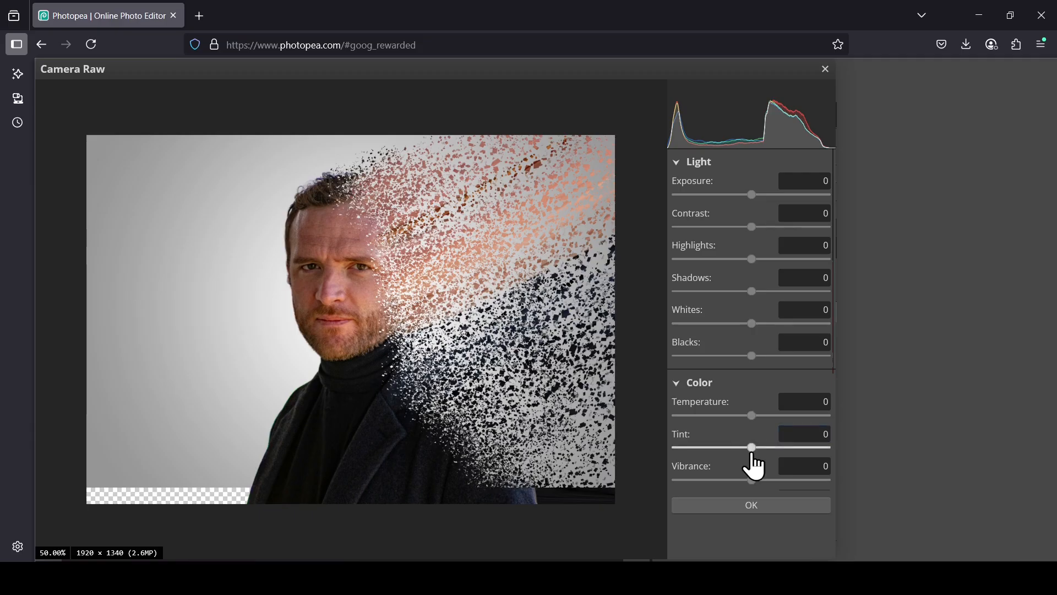
pyautogui.moveTo(754, 455); pyautogui.dragTo(735, 480)
pyautogui.moveTo(751, 415)
pyautogui.mouseDown()
pyautogui.moveTo(764, 415)
pyautogui.moveTo(742, 415)
pyautogui.mouseUp()
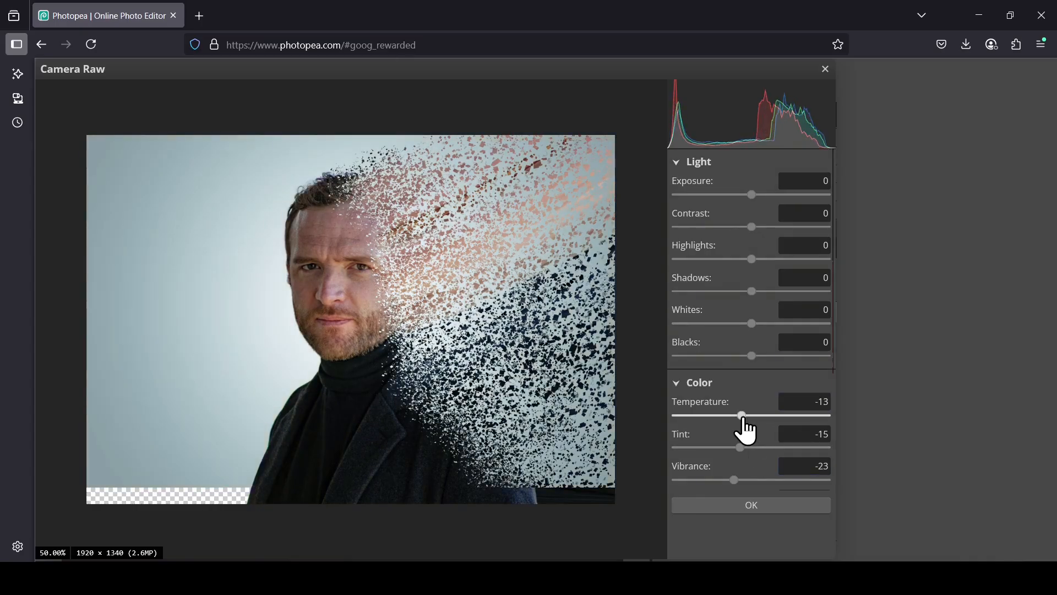
pyautogui.moveTo(742, 416); pyautogui.dragTo(737, 417)
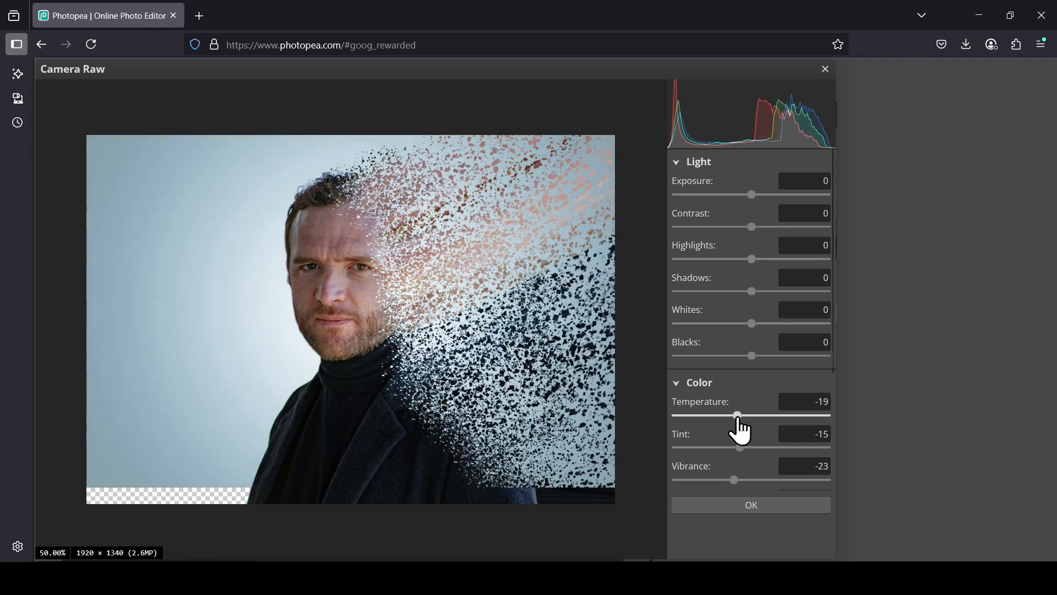
pyautogui.click(753, 506)
pyautogui.press('v')
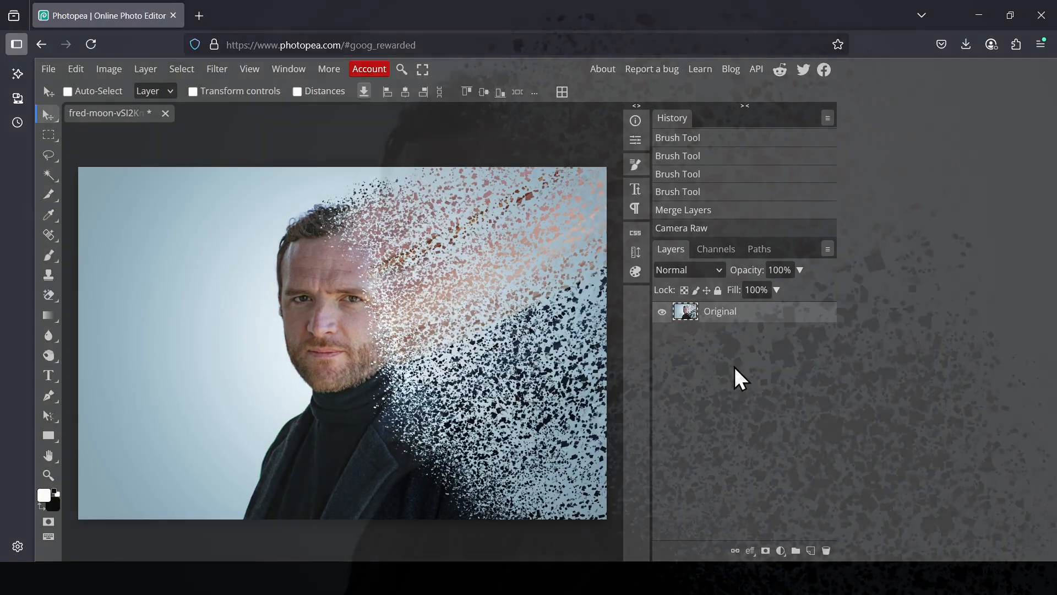